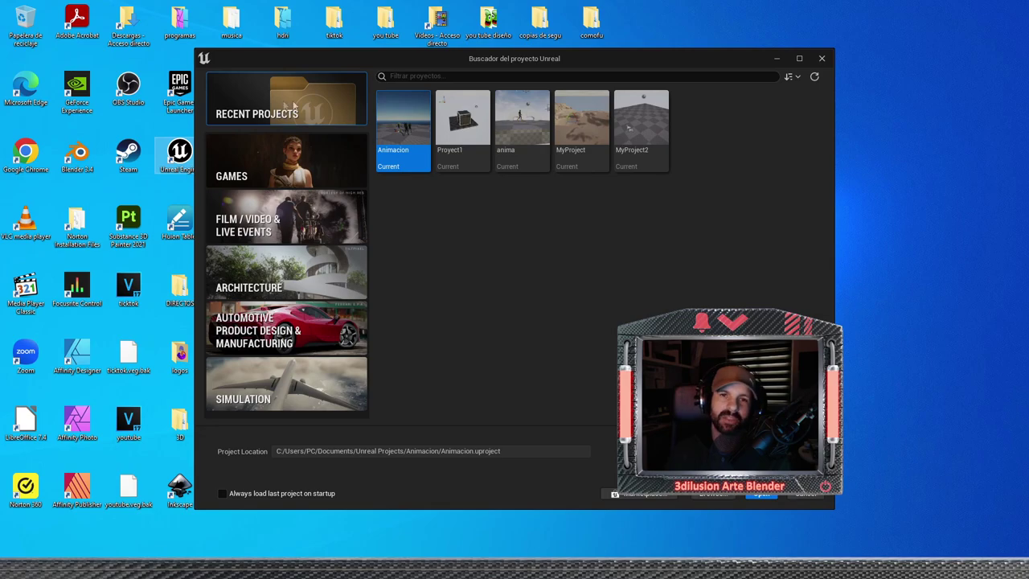
Show the Games project templates in the Unreal Project Browser.
{"action": "left_click", "coordinate": [281, 172]}
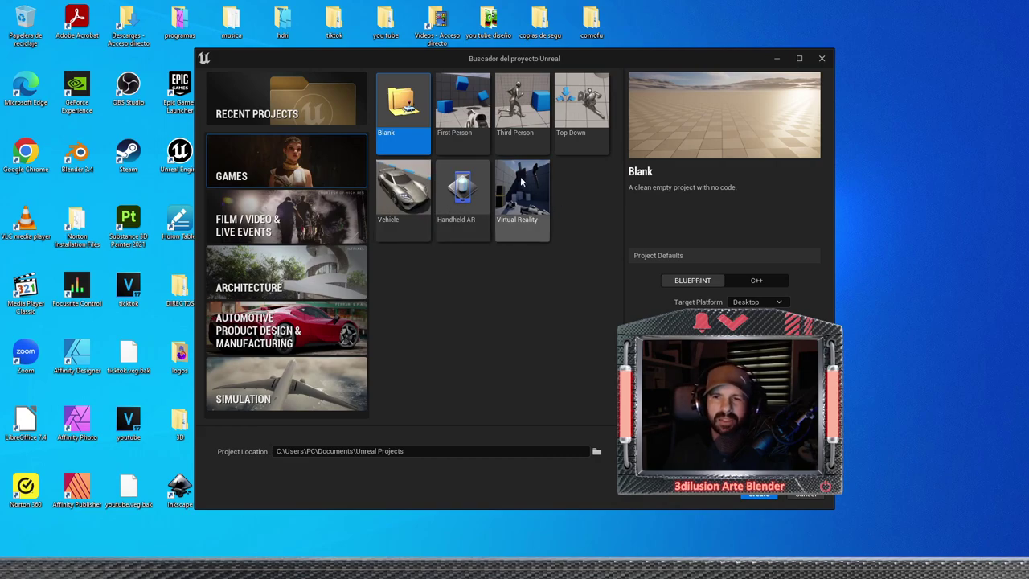
Browse the Film/Video and Architecture templates, then select the Third Person game template.
{"action": "left_click", "coordinate": [281, 217]}
{"action": "left_click", "coordinate": [290, 272]}
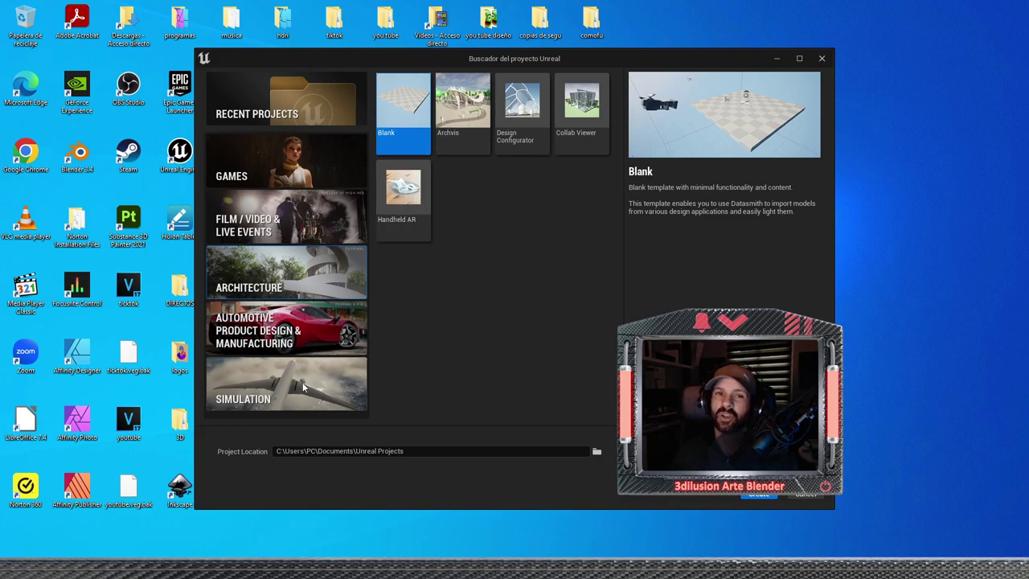
{"action": "left_click", "coordinate": [302, 169]}
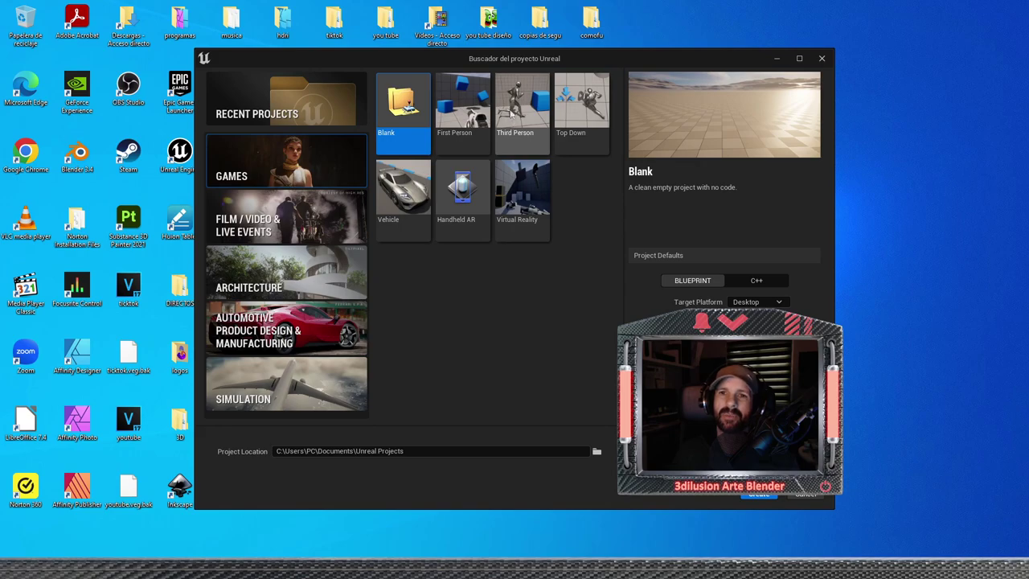
{"action": "left_click", "coordinate": [515, 106]}
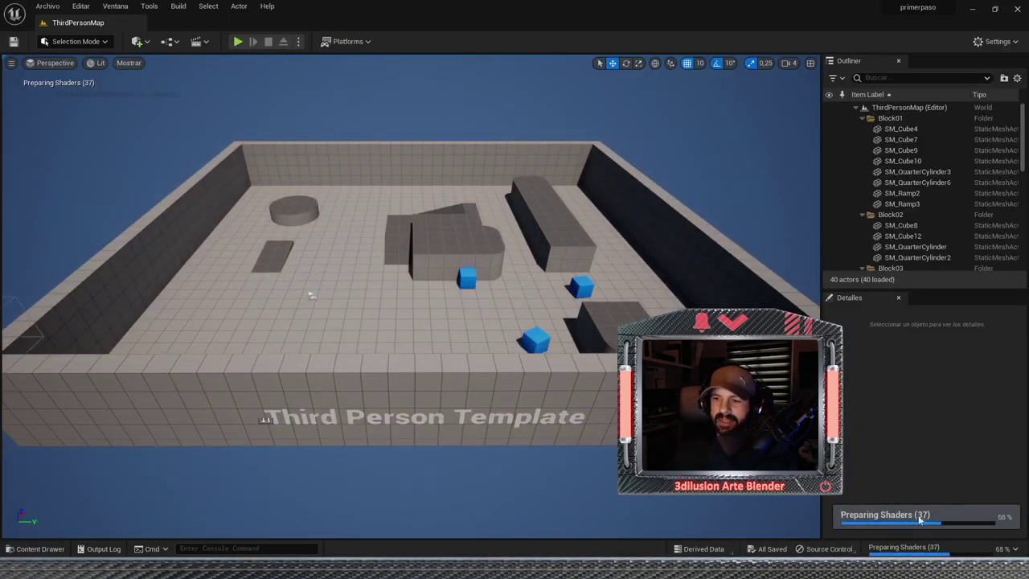
Fly the viewport camera low around the level toward the blocks, cylinder and ramps.
{"action": "middle_click_drag", "start_coordinate": [460, 460], "coordinate": [381, 363]}
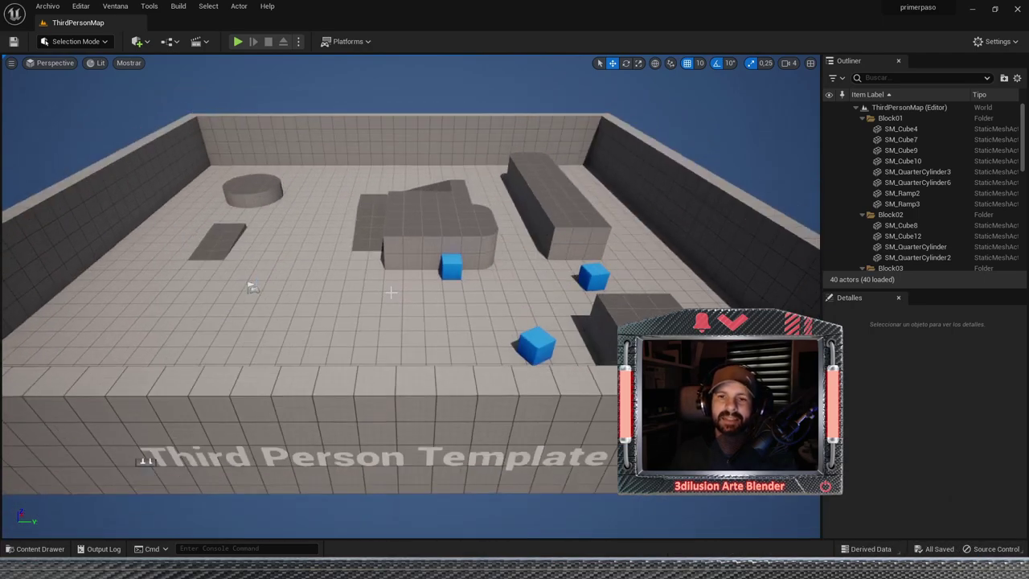
{"action": "scroll", "coordinate": [282, 288], "scroll_direction": "down", "scroll_amount": 3}
{"action": "scroll", "coordinate": [277, 287], "scroll_direction": "up", "scroll_amount": 4}
{"action": "scroll", "coordinate": [276, 288], "scroll_direction": "up", "scroll_amount": 2}
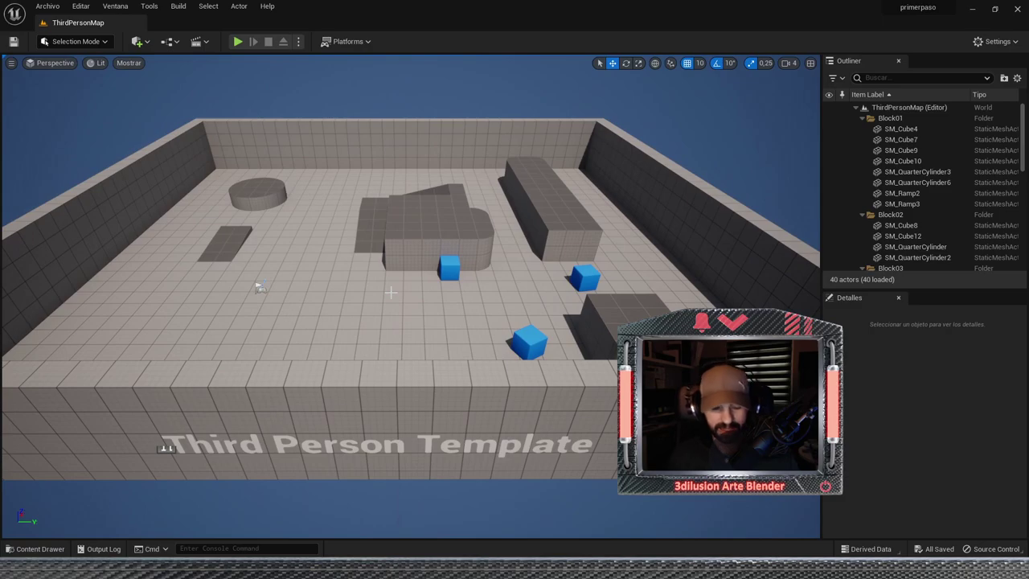
{"action": "right_click_drag", "start_coordinate": [366, 286], "coordinate": [354, 278]}
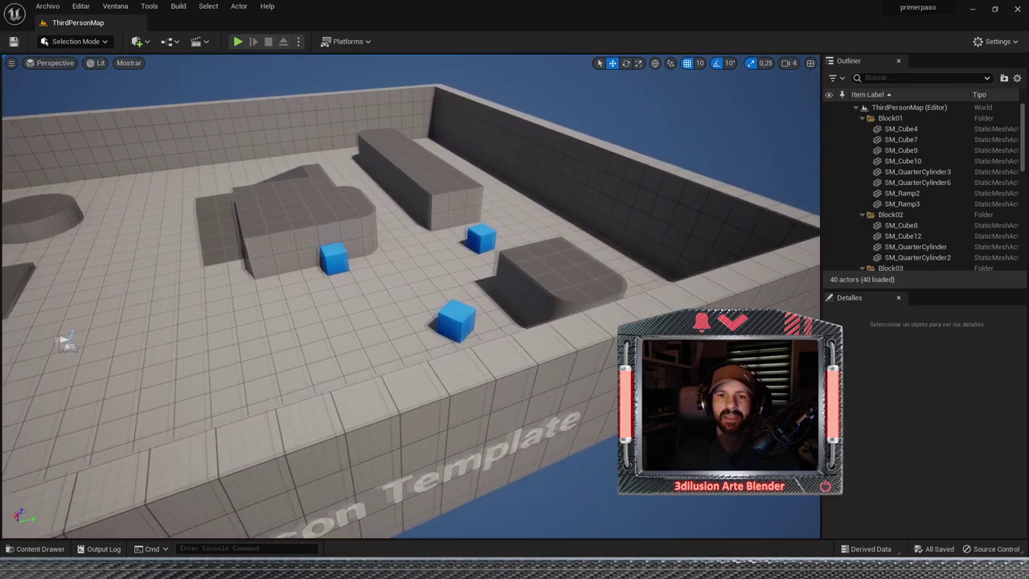
{"action": "mouse_move", "coordinate": [245, 351]}
{"action": "right_mouse_down"}
{"action": "mouse_move", "coordinate": [160, 494]}
{"action": "mouse_move", "coordinate": [283, 402]}
{"action": "mouse_move", "coordinate": [273, 368]}
{"action": "mouse_move", "coordinate": [412, 381]}
{"action": "right_mouse_up"}
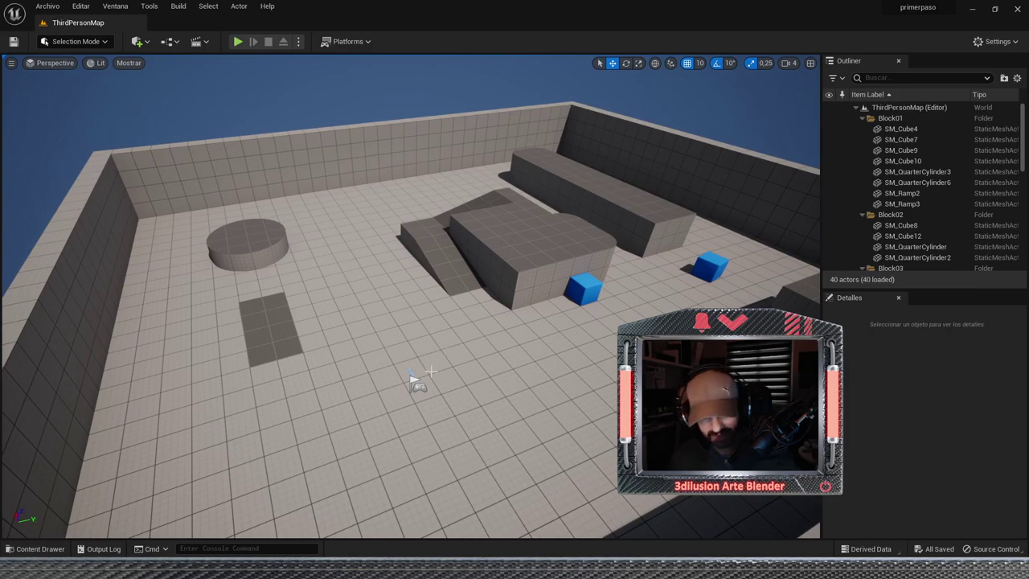
{"action": "right_click_drag", "start_coordinate": [413, 384], "coordinate": [484, 389]}
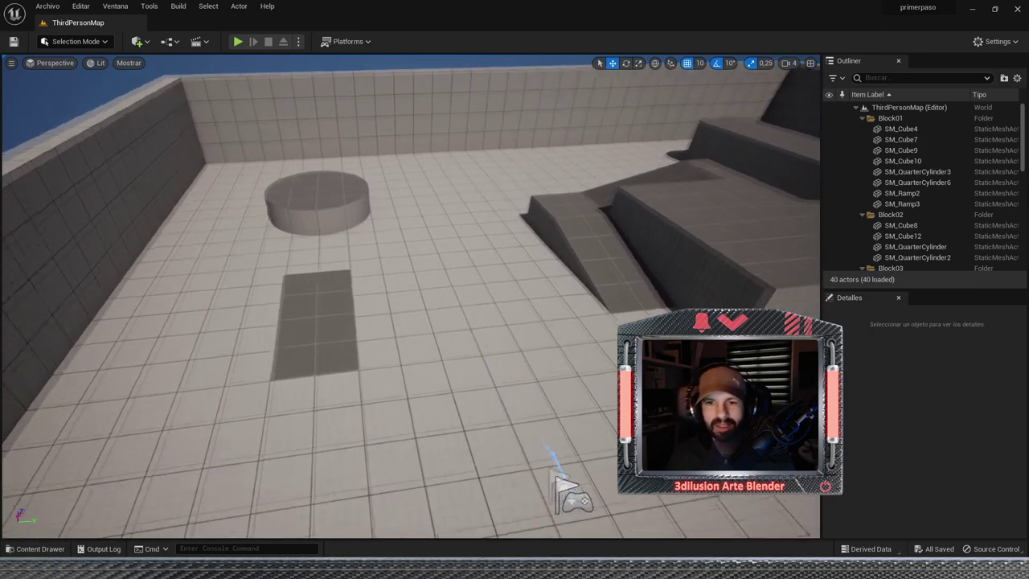
{"action": "right_click_drag", "start_coordinate": [482, 389], "coordinate": [606, 514]}
Rise up to view the whole walled arena, then start Play-In-Editor.
{"action": "scroll", "coordinate": [560, 477], "scroll_direction": "down", "scroll_amount": 3}
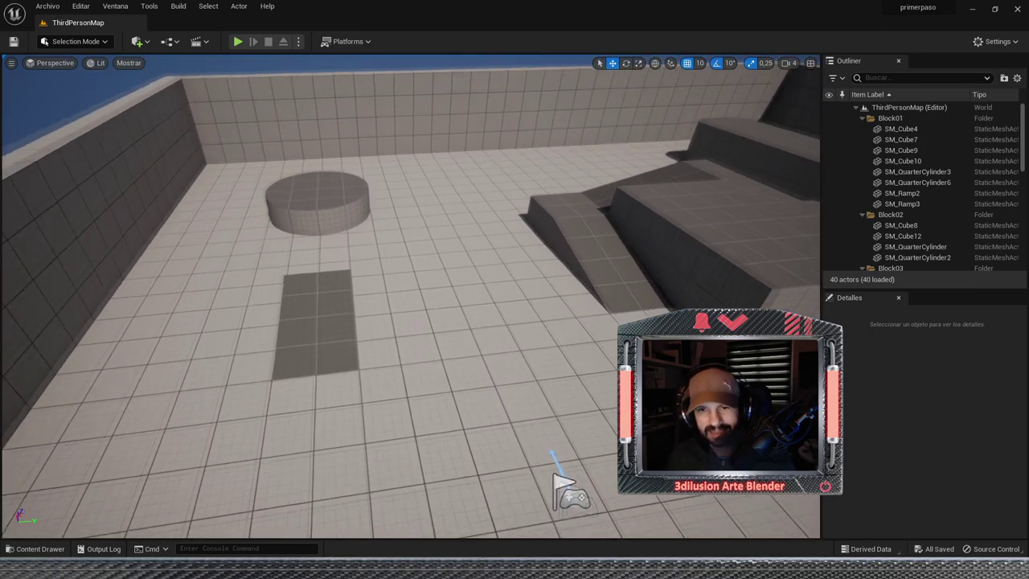
{"action": "scroll", "coordinate": [506, 418], "scroll_direction": "down", "scroll_amount": 2}
{"action": "mouse_move", "coordinate": [506, 418]}
{"action": "right_mouse_down"}
{"action": "mouse_move", "coordinate": [424, 418]}
{"action": "mouse_move", "coordinate": [424, 378]}
{"action": "right_mouse_up"}
{"action": "left_click_drag", "start_coordinate": [424, 378], "coordinate": [450, 362]}
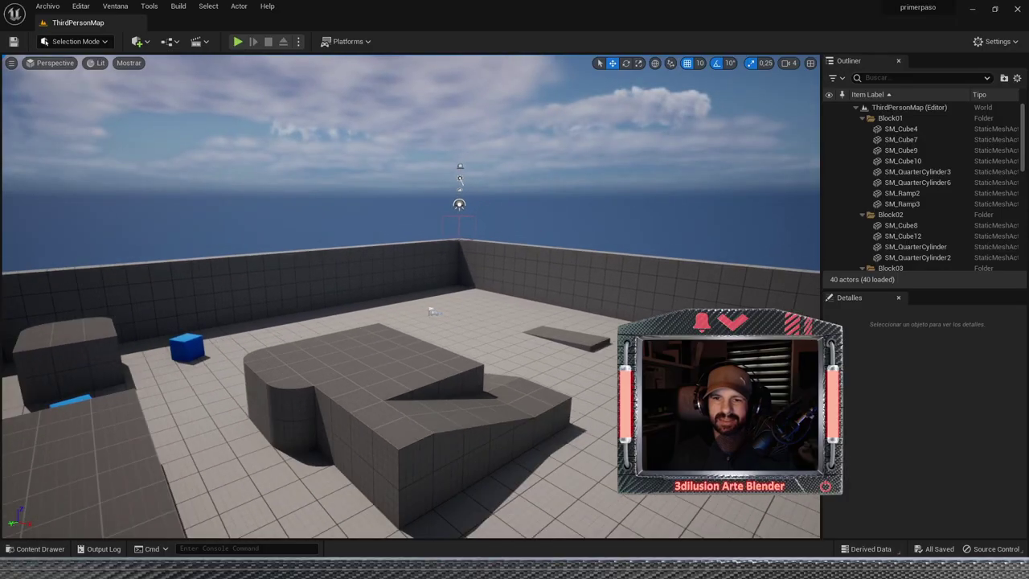
{"action": "mouse_move", "coordinate": [418, 308]}
{"action": "right_mouse_down"}
{"action": "mouse_move", "coordinate": [440, 360]}
{"action": "mouse_move", "coordinate": [464, 314]}
{"action": "mouse_move", "coordinate": [472, 326]}
{"action": "mouse_move", "coordinate": [375, 294]}
{"action": "right_mouse_up"}
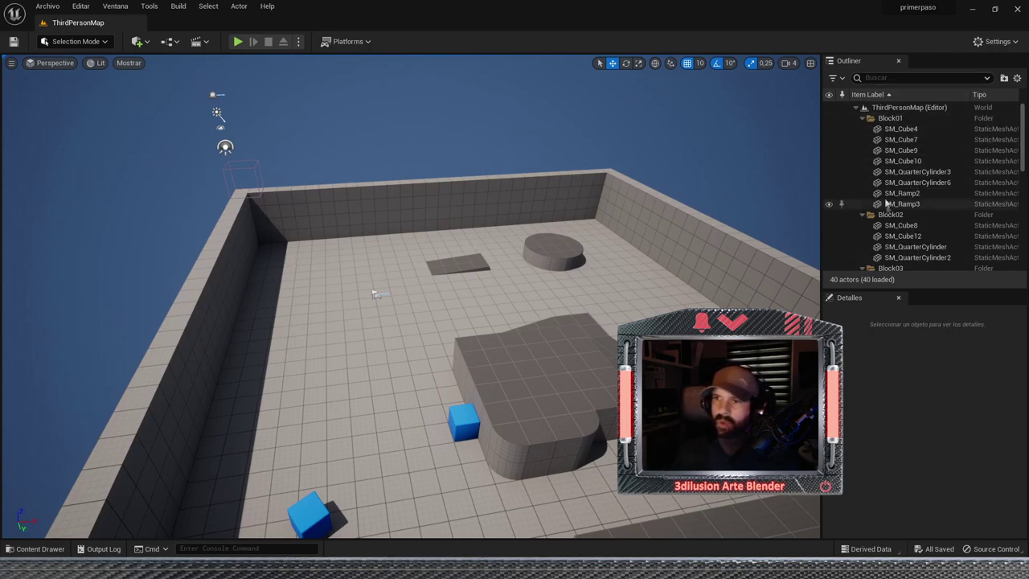
{"action": "scroll", "coordinate": [889, 185], "scroll_direction": "down", "scroll_amount": 3}
{"action": "scroll", "coordinate": [891, 181], "scroll_direction": "down", "scroll_amount": 8}
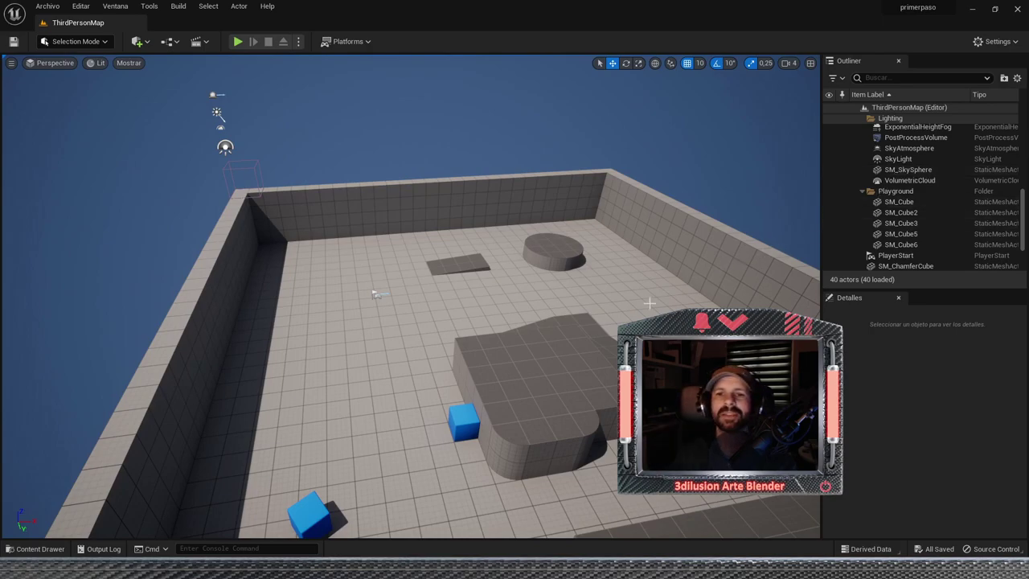
{"action": "left_click_drag", "start_coordinate": [650, 303], "coordinate": [569, 292]}
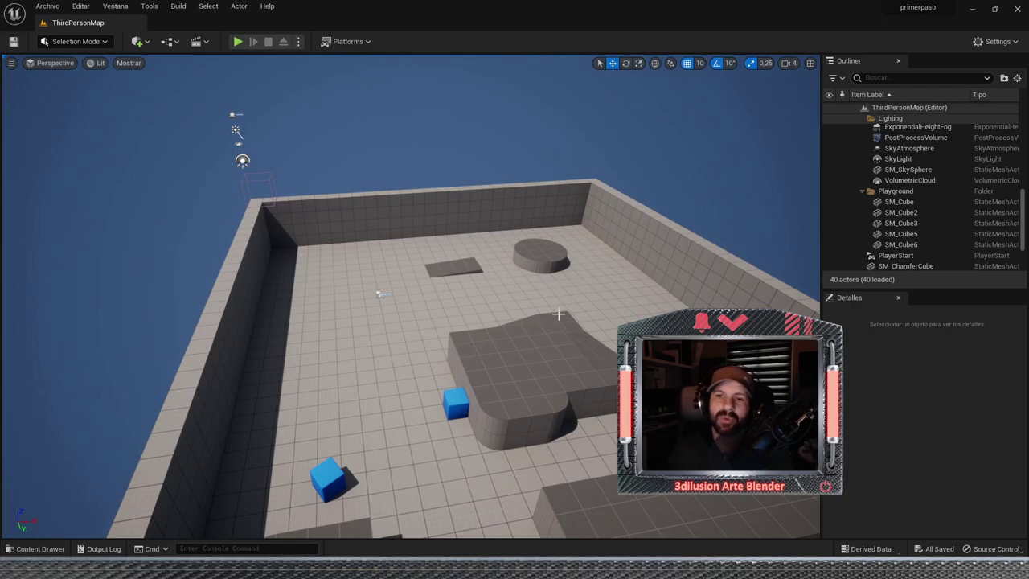
{"action": "left_click", "coordinate": [238, 43]}
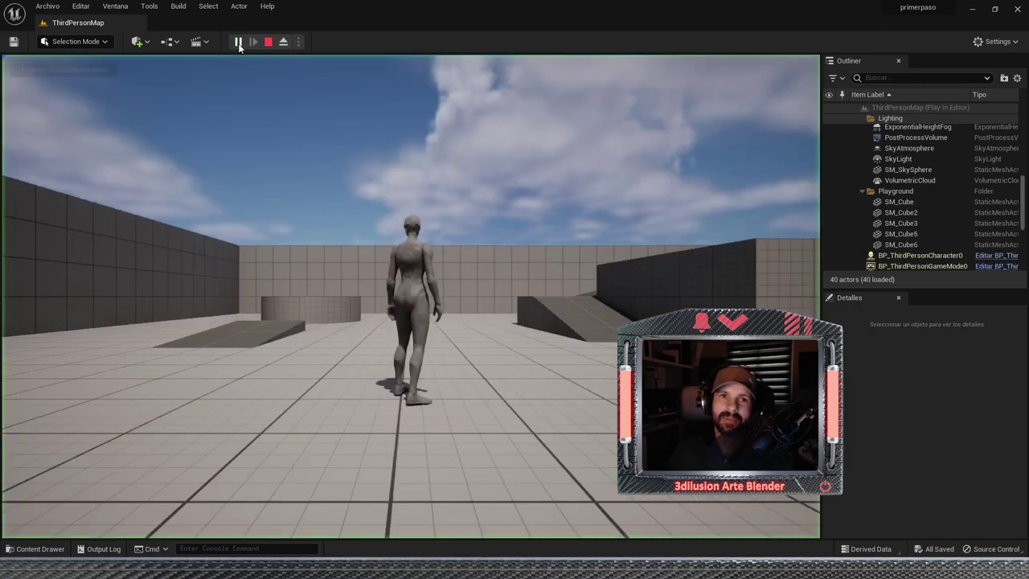
Run the mannequin across the arena floor with W, then exit play with Esc.
{"action": "left_click", "coordinate": [465, 405]}
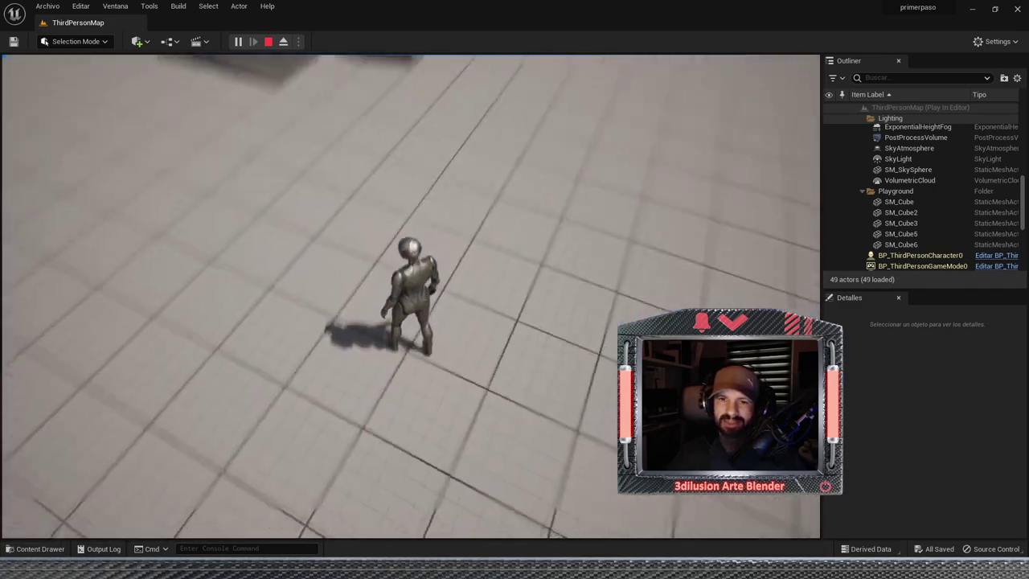
{"action": "key", "text": "w"}
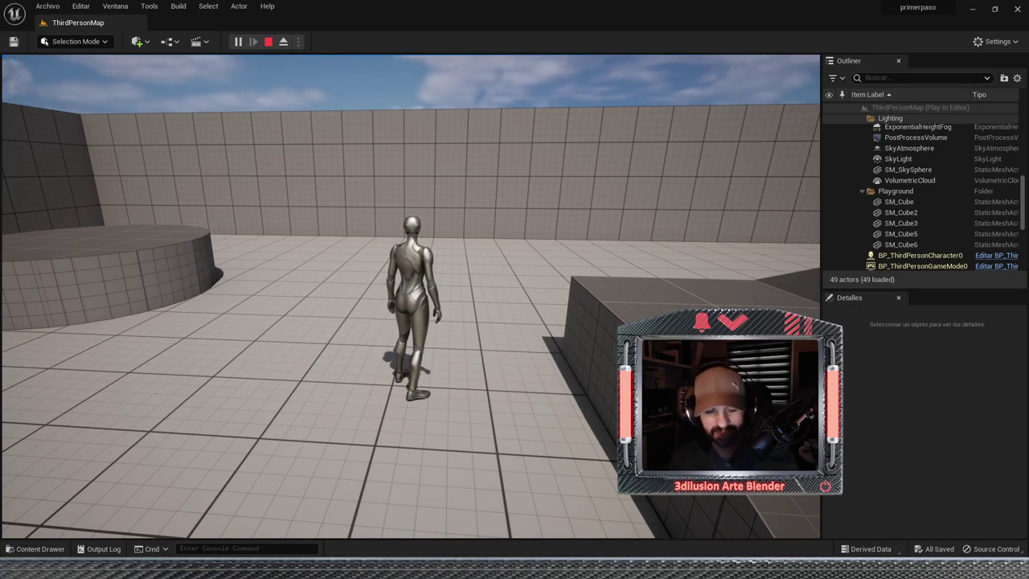
{"action": "key", "text": "Escape"}
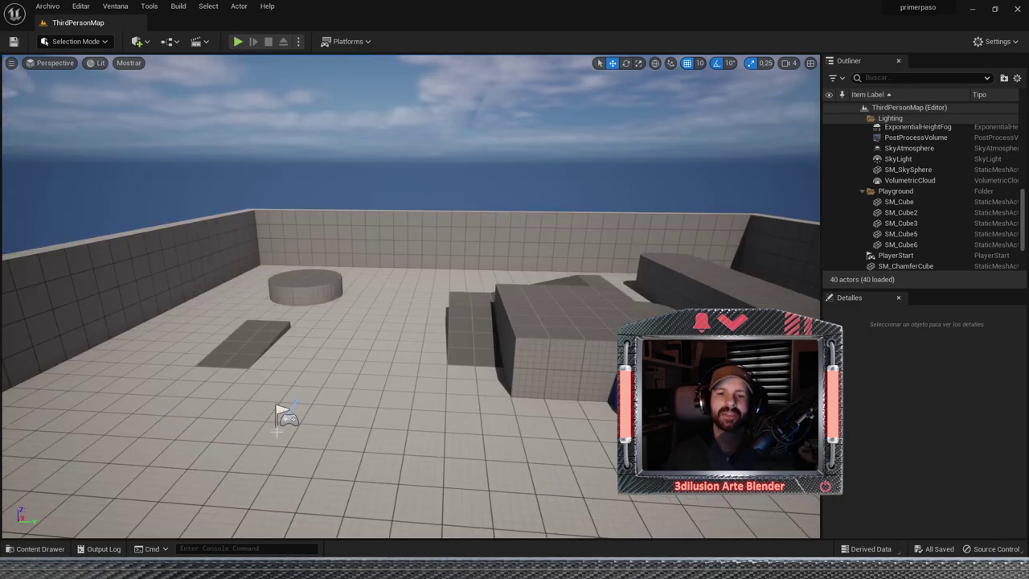
Add a Cube from Quick Add > Shapes and lower it onto the floor at Z 50.
{"action": "left_click", "coordinate": [75, 41]}
{"action": "left_click", "coordinate": [141, 41]}
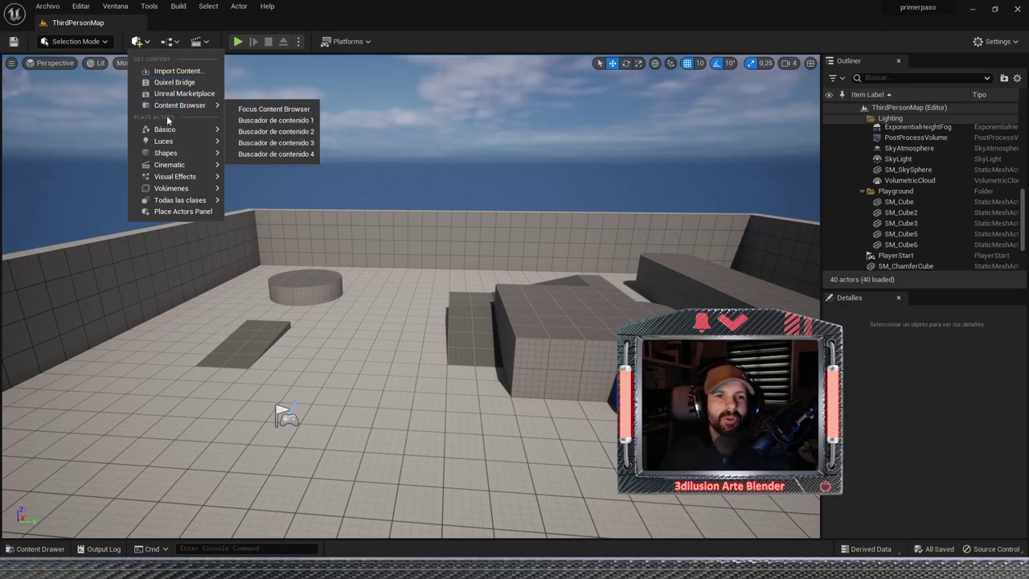
{"action": "mouse_move", "coordinate": [160, 157]}
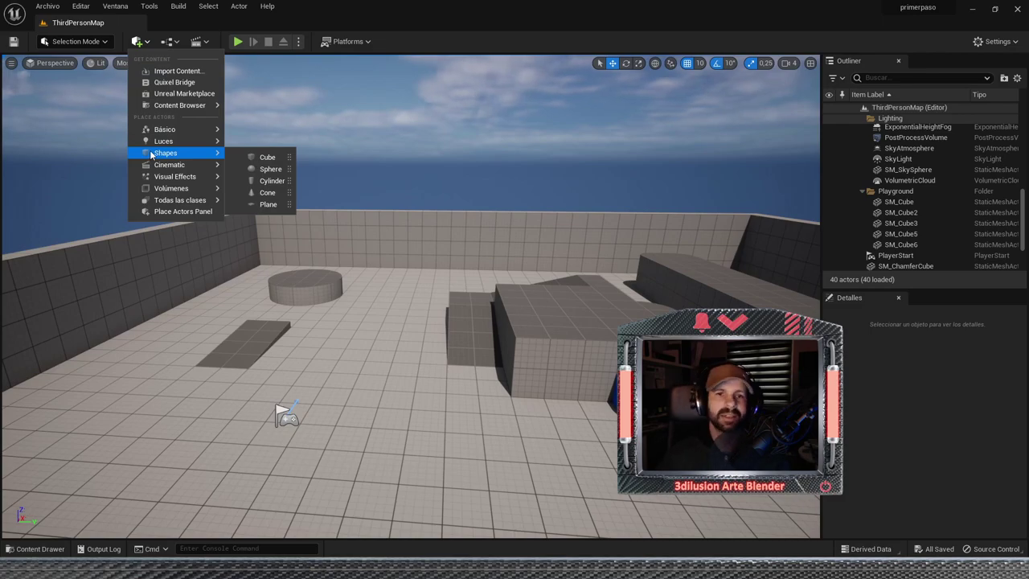
{"action": "left_click", "coordinate": [268, 158]}
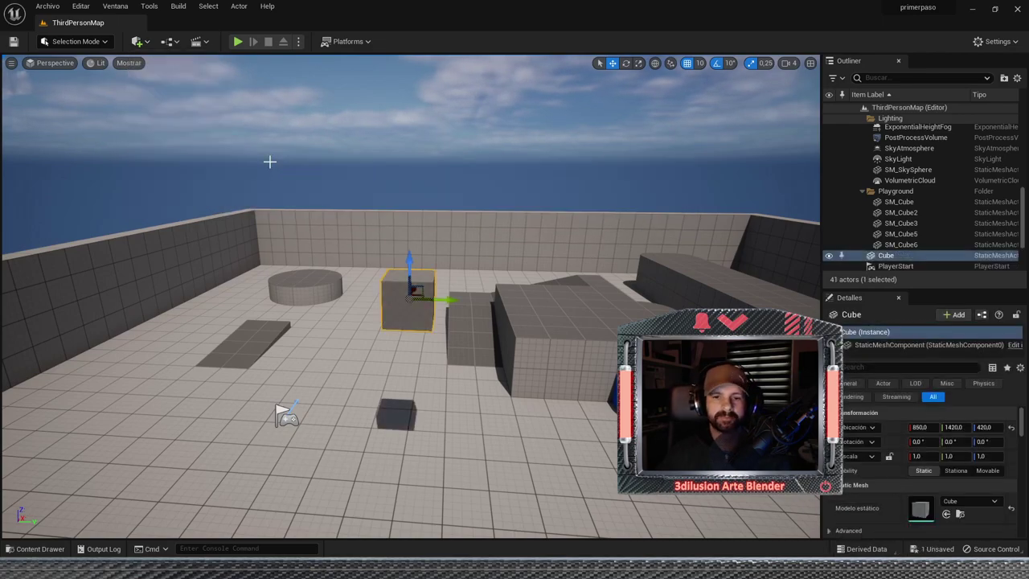
{"action": "mouse_move", "coordinate": [405, 260]}
{"action": "left_mouse_down"}
{"action": "mouse_move", "coordinate": [417, 425]}
{"action": "mouse_move", "coordinate": [428, 444]}
{"action": "mouse_move", "coordinate": [418, 402]}
{"action": "left_mouse_up"}
{"action": "scroll", "coordinate": [415, 409], "scroll_direction": "down", "scroll_amount": 1}
Cycle the cube's gizmo through rotate and scale modes with E and R.
{"action": "key", "text": "e"}
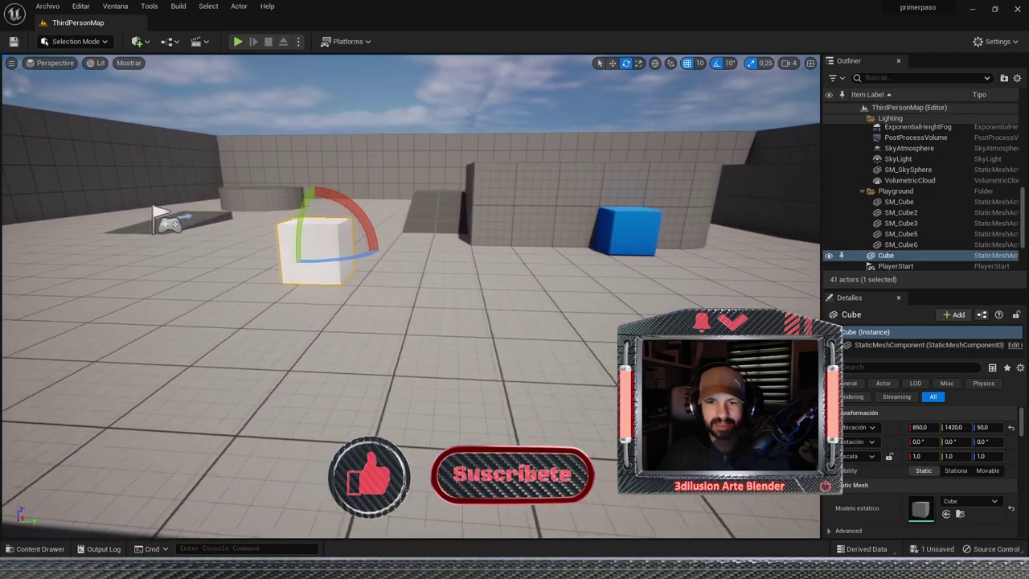
{"action": "key", "text": "f"}
{"action": "key", "text": "r"}
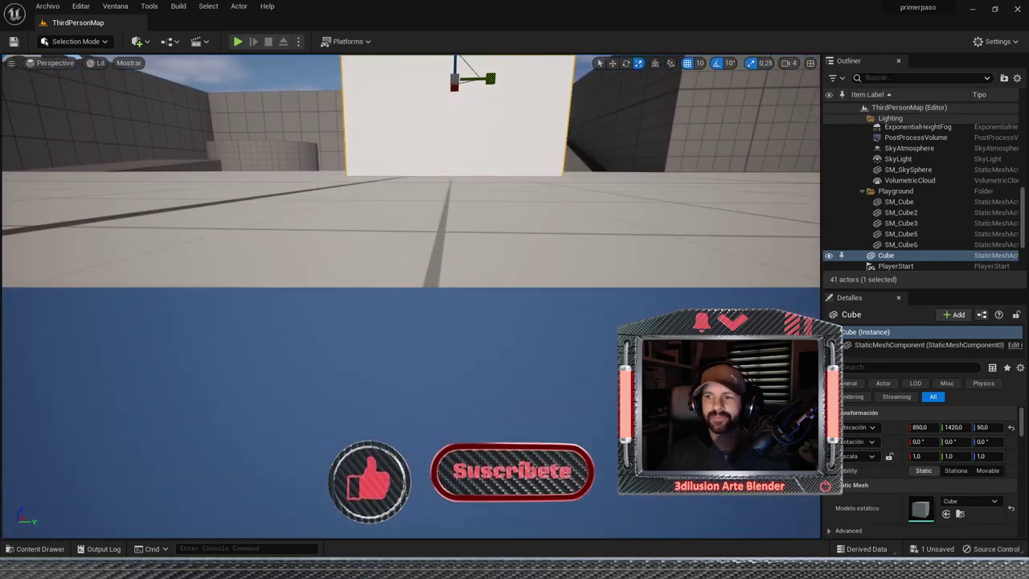
{"action": "scroll", "coordinate": [423, 232], "scroll_direction": "up", "scroll_amount": 3}
{"action": "scroll", "coordinate": [423, 232], "scroll_direction": "down", "scroll_amount": 8}
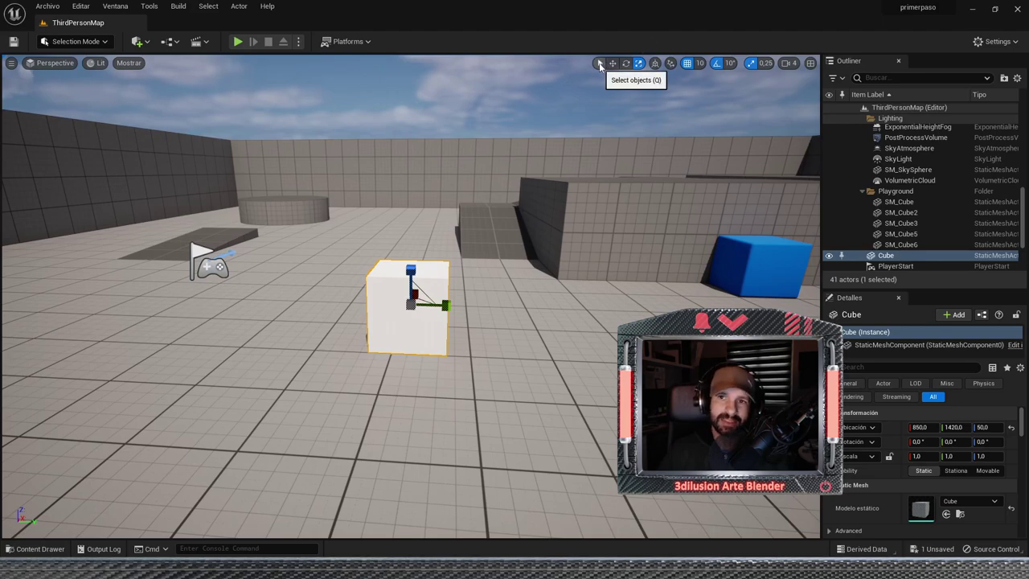
Inspect the context menus of the level's blocks, then select the white cube in Move mode.
{"action": "left_click", "coordinate": [598, 65]}
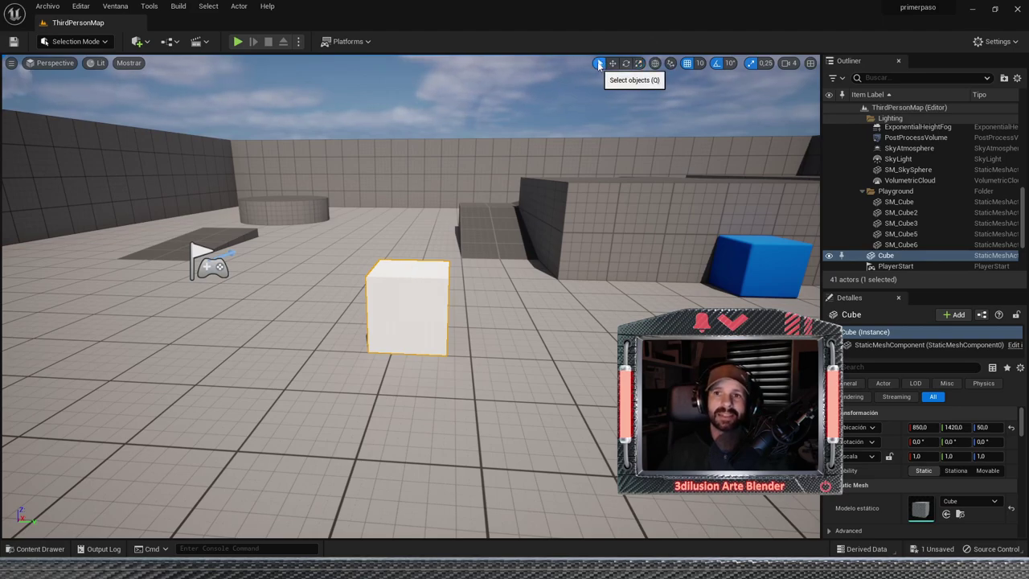
{"action": "right_click", "coordinate": [748, 270]}
{"action": "right_click", "coordinate": [677, 225]}
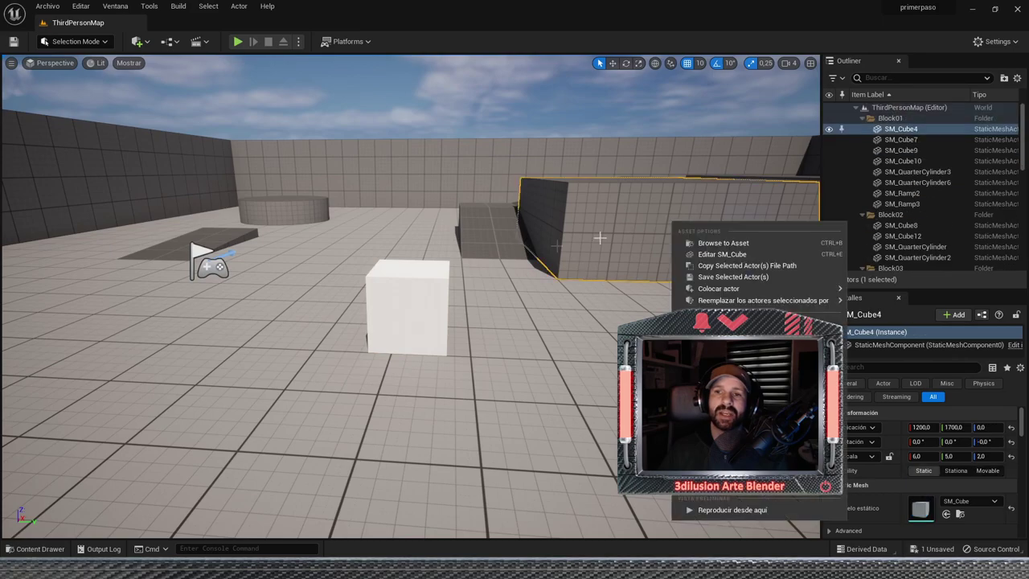
{"action": "right_click", "coordinate": [193, 239]}
{"action": "right_click", "coordinate": [268, 209]}
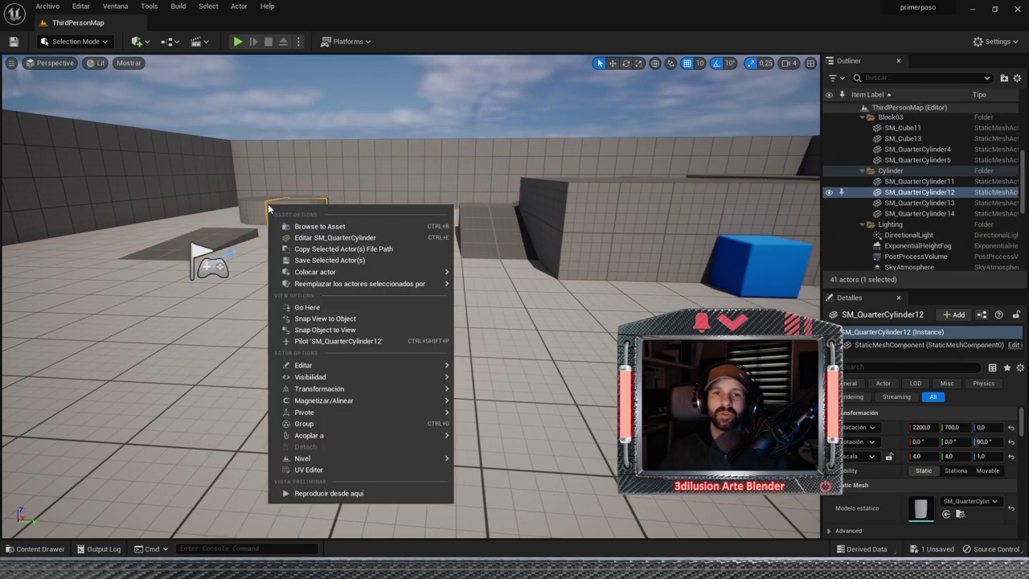
{"action": "left_click", "coordinate": [614, 63]}
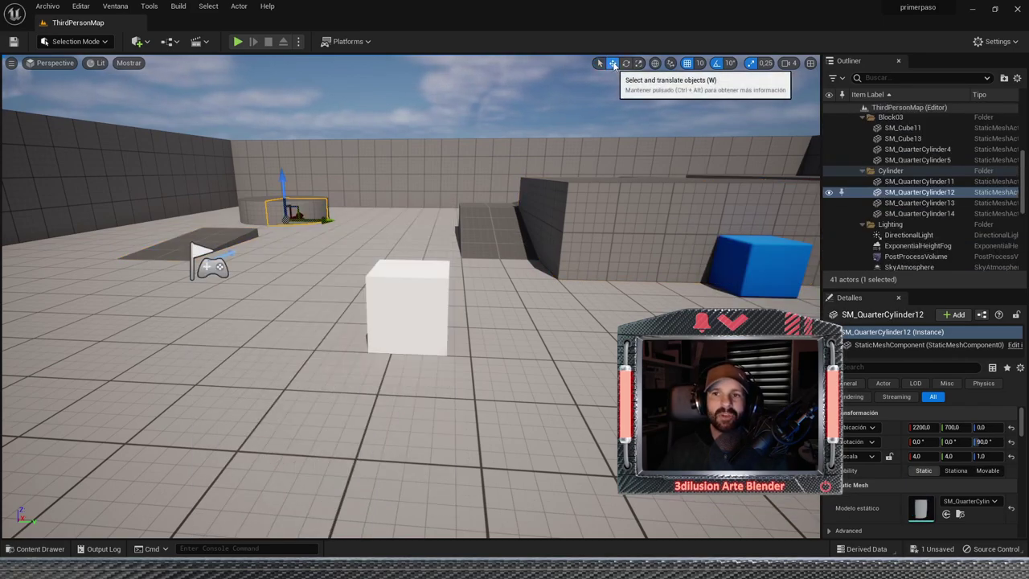
{"action": "right_click", "coordinate": [402, 271]}
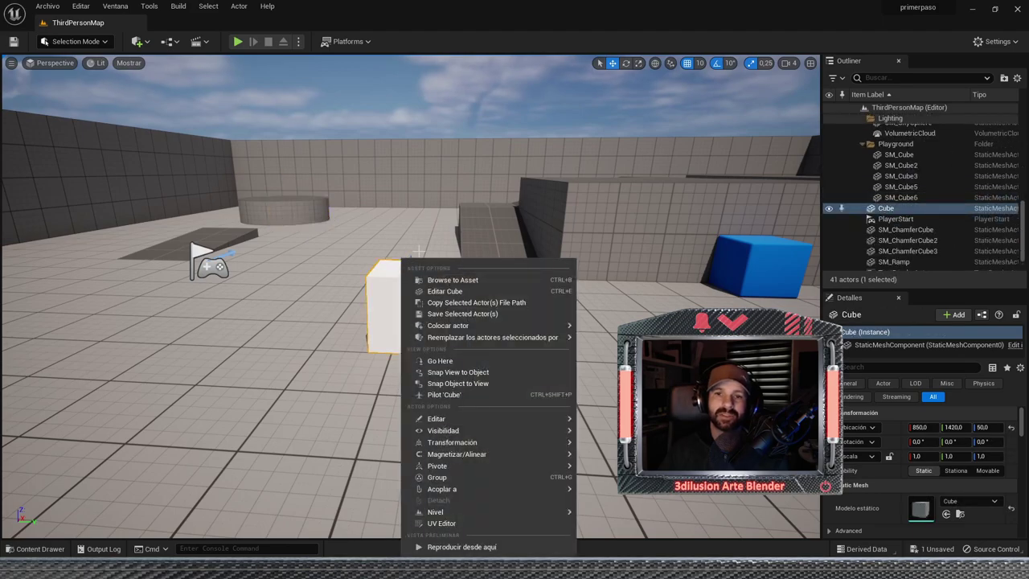
{"action": "left_click", "coordinate": [415, 256]}
{"action": "right_click", "coordinate": [410, 265]}
{"action": "mouse_move", "coordinate": [409, 265]}
{"action": "left_mouse_down"}
{"action": "mouse_move", "coordinate": [409, 241]}
{"action": "mouse_move", "coordinate": [408, 263]}
{"action": "left_mouse_up"}
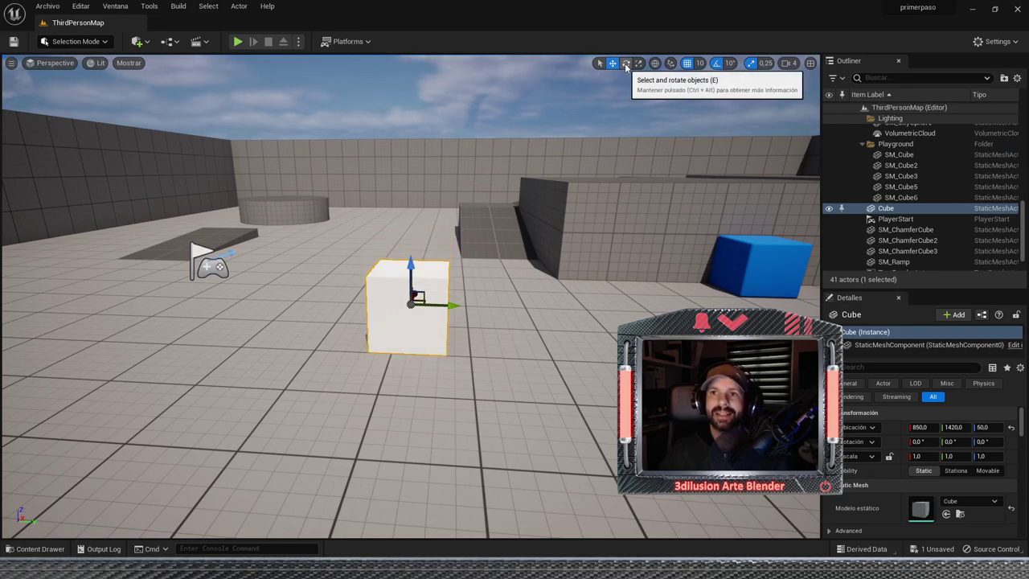
Rotate the cube around Z, with the rotation snap changed from 10° to 5°.
{"action": "left_click", "coordinate": [626, 64]}
{"action": "mouse_move", "coordinate": [451, 323]}
{"action": "left_mouse_down"}
{"action": "mouse_move", "coordinate": [416, 287]}
{"action": "mouse_move", "coordinate": [369, 294]}
{"action": "mouse_move", "coordinate": [466, 291]}
{"action": "mouse_move", "coordinate": [415, 287]}
{"action": "mouse_move", "coordinate": [447, 321]}
{"action": "left_mouse_up"}
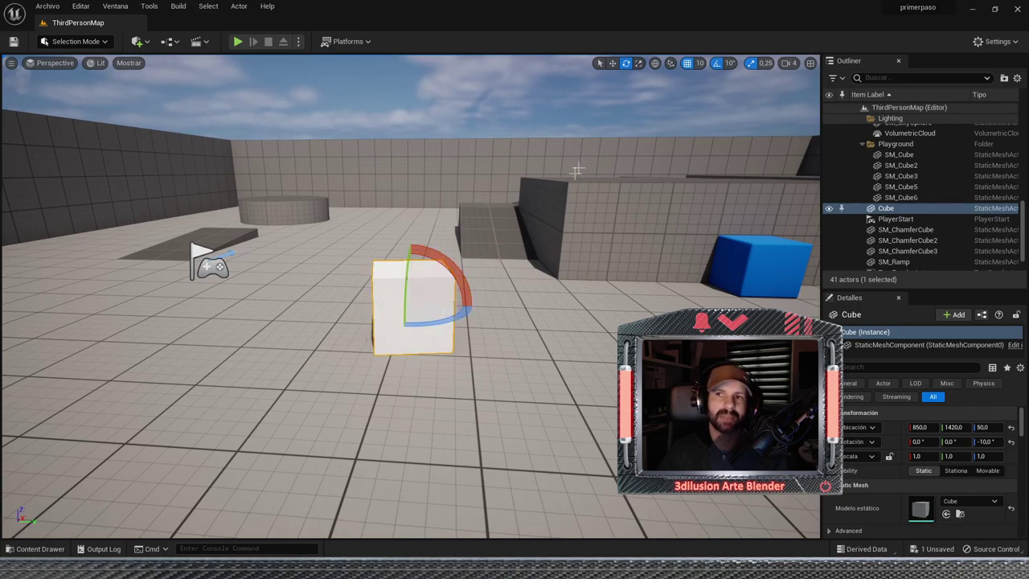
{"action": "left_click", "coordinate": [730, 65]}
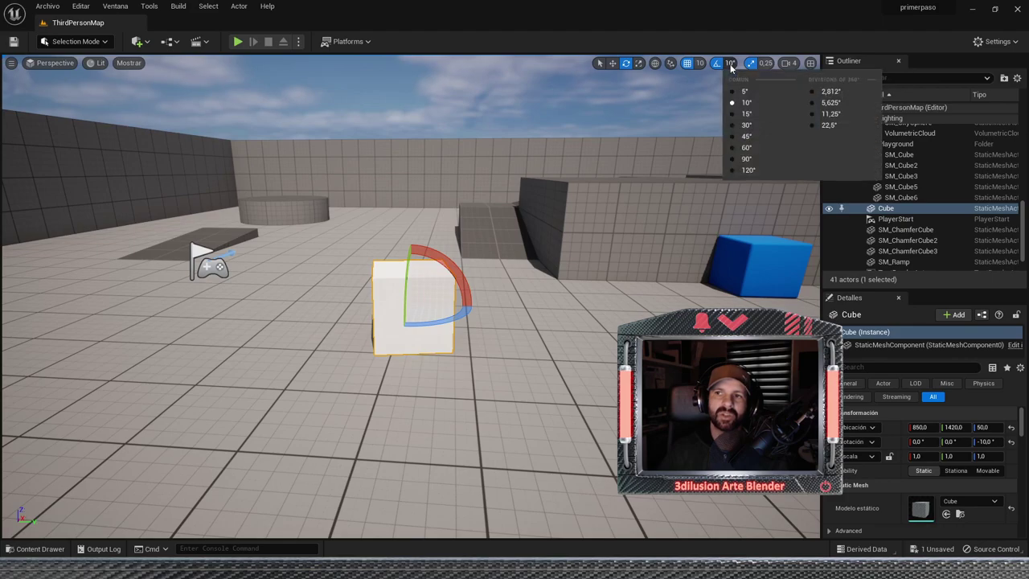
{"action": "left_click", "coordinate": [737, 91]}
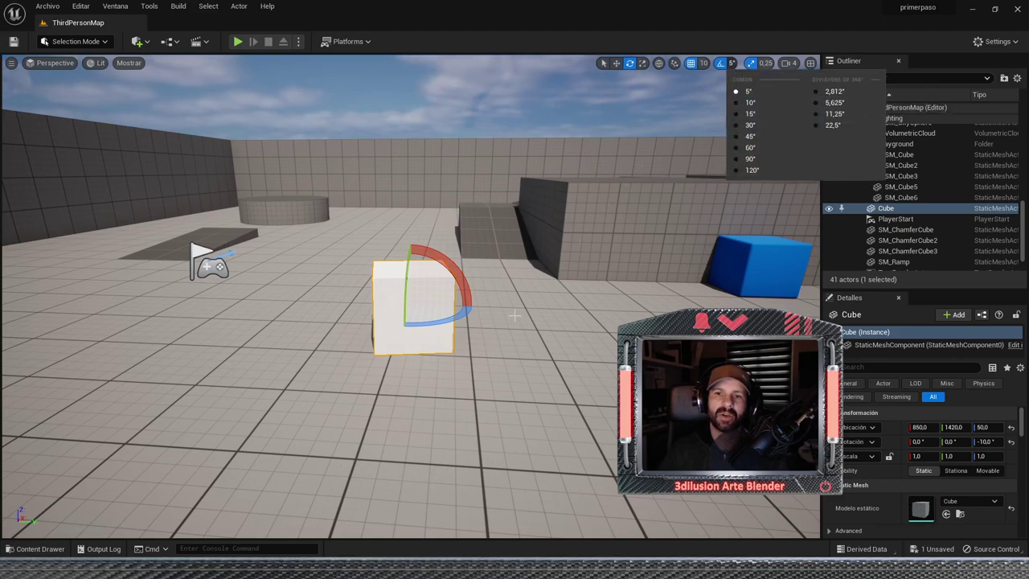
{"action": "left_click_drag", "start_coordinate": [462, 320], "coordinate": [470, 317]}
{"action": "mouse_move", "coordinate": [415, 286]}
{"action": "left_mouse_down"}
{"action": "mouse_move", "coordinate": [463, 293]}
{"action": "mouse_move", "coordinate": [422, 294]}
{"action": "left_mouse_up"}
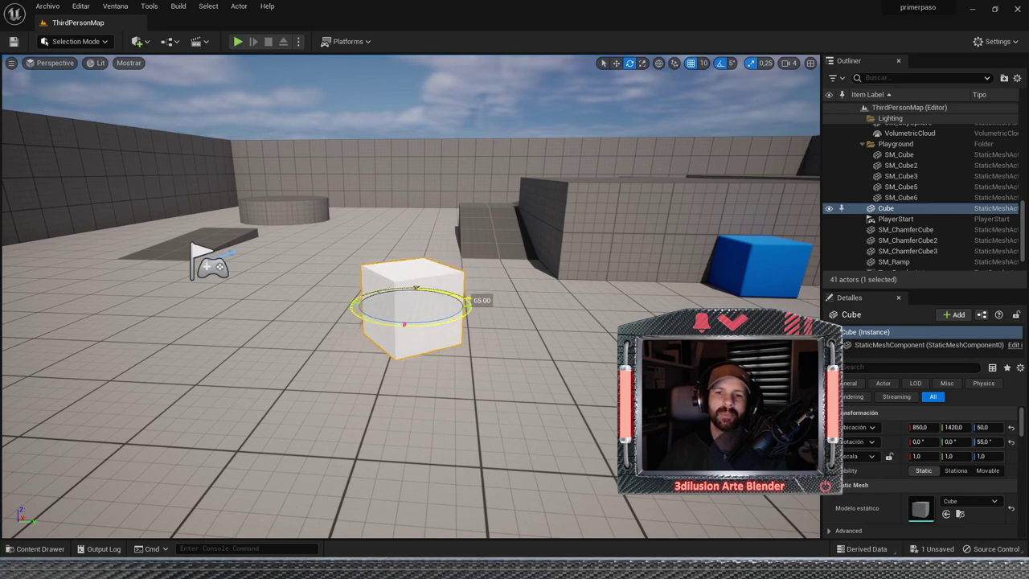
Rotate the cube freely to about 11.45° with snapping off, then restore 10° rotation snap and grid snap.
{"action": "left_click", "coordinate": [724, 63]}
{"action": "left_click_drag", "start_coordinate": [438, 323], "coordinate": [435, 325]}
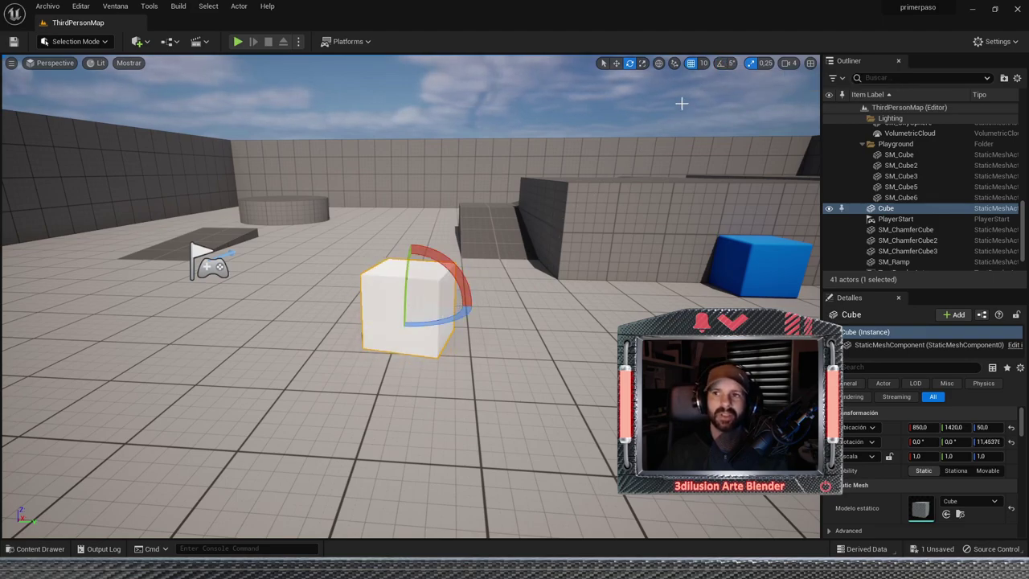
{"action": "left_click", "coordinate": [731, 64]}
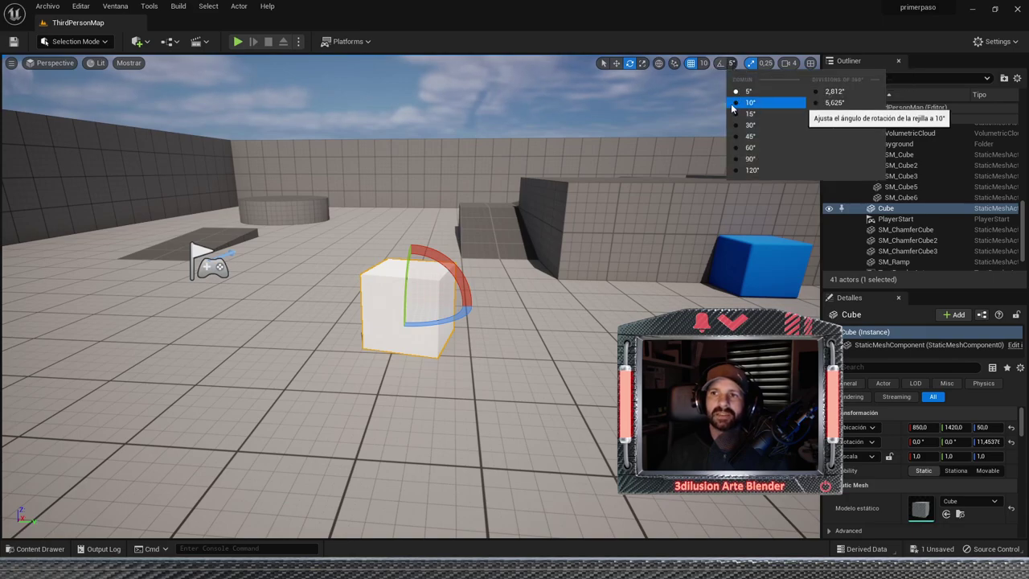
{"action": "left_click", "coordinate": [744, 102]}
{"action": "left_click", "coordinate": [687, 64]}
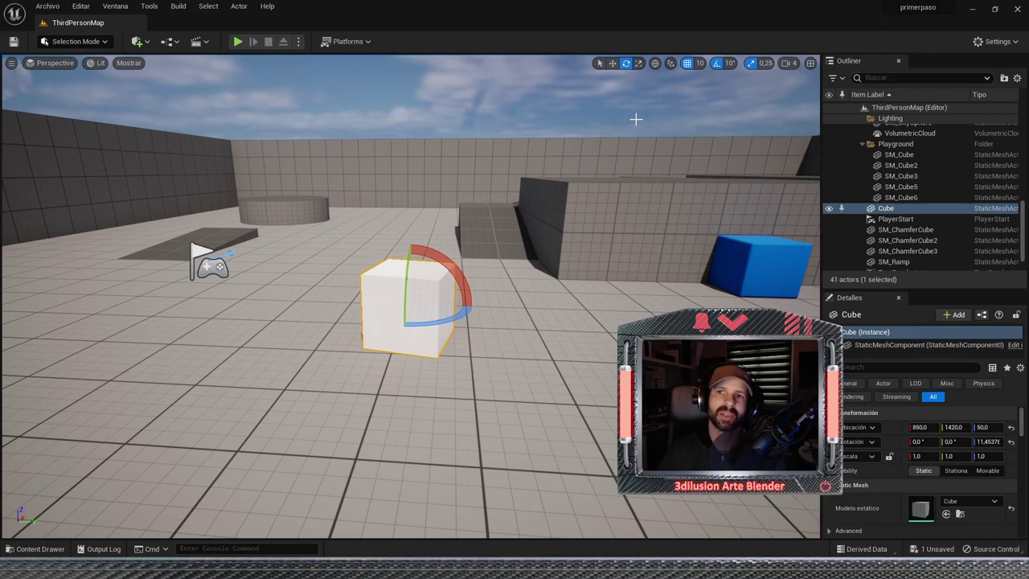
{"action": "left_click", "coordinate": [638, 63]}
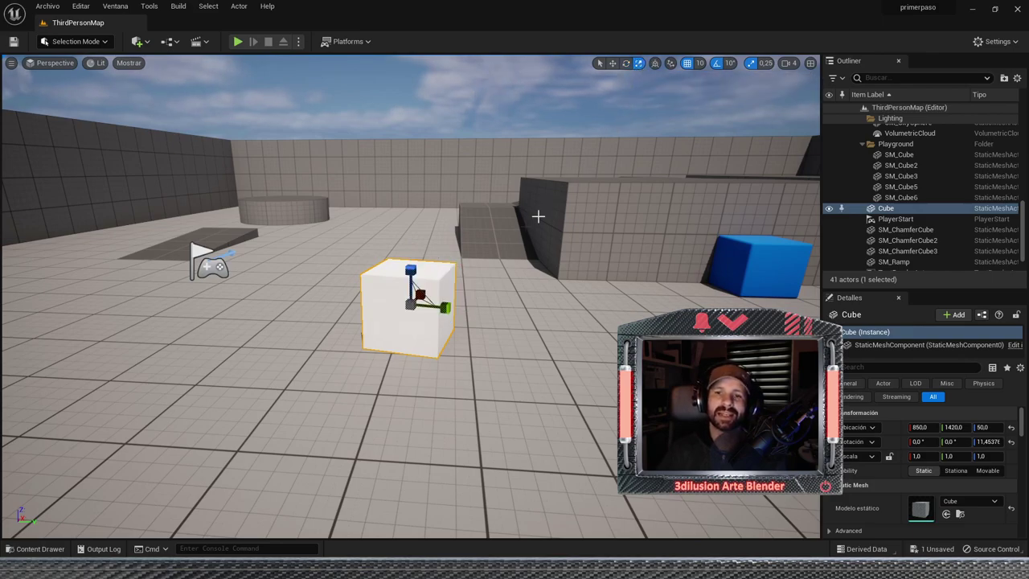
Scale the cube to 1.5 on Y and 1.75 on X, then restore the four-viewport layout.
{"action": "left_click_drag", "start_coordinate": [445, 307], "coordinate": [388, 298]}
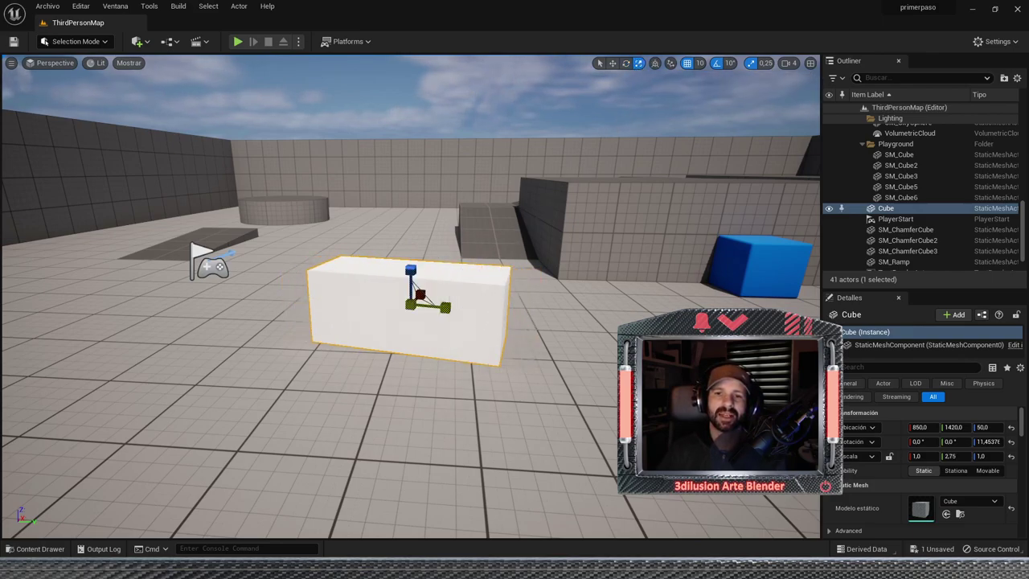
{"action": "mouse_move", "coordinate": [420, 295]}
{"action": "left_mouse_down"}
{"action": "mouse_move", "coordinate": [396, 325]}
{"action": "mouse_move", "coordinate": [402, 313]}
{"action": "left_mouse_up"}
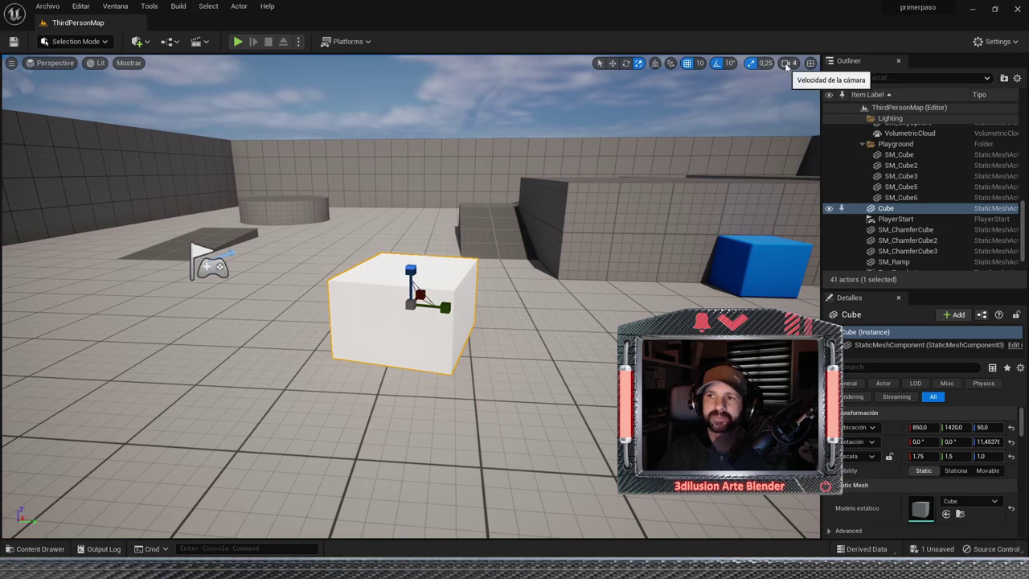
{"action": "left_click", "coordinate": [786, 64]}
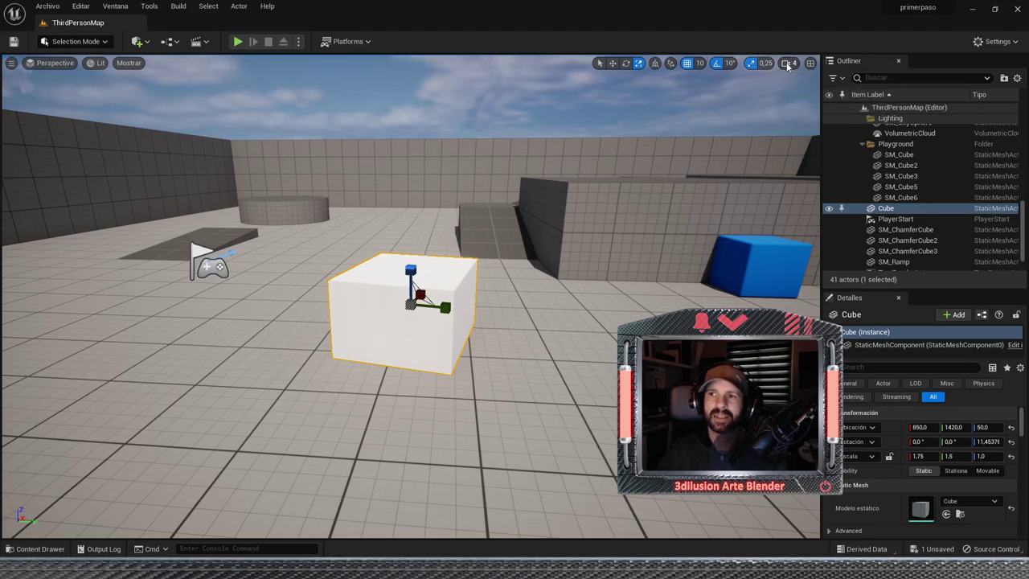
{"action": "left_click", "coordinate": [810, 63]}
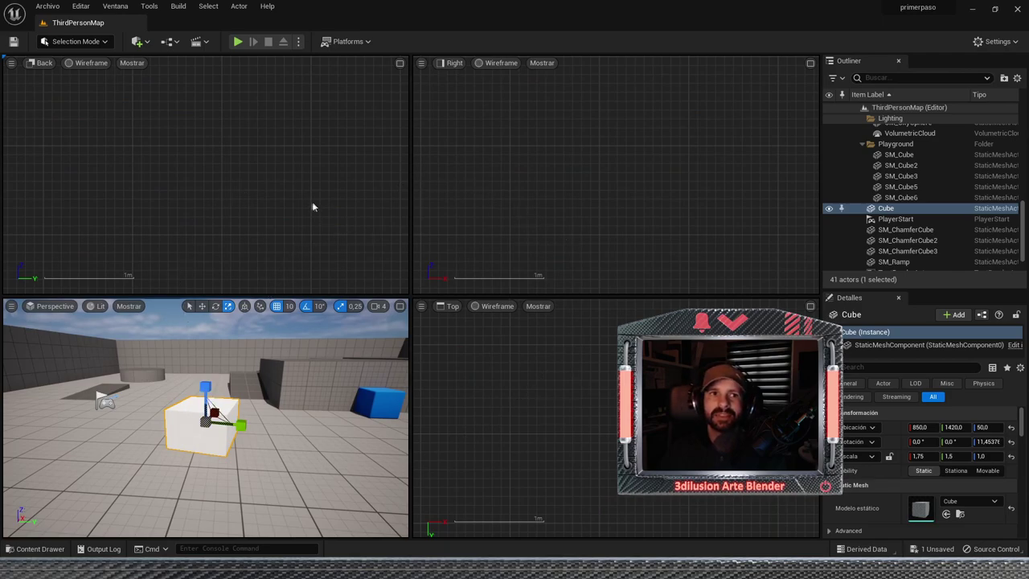
Switch the Back viewport to a Top view and maximize it.
{"action": "left_click", "coordinate": [42, 64]}
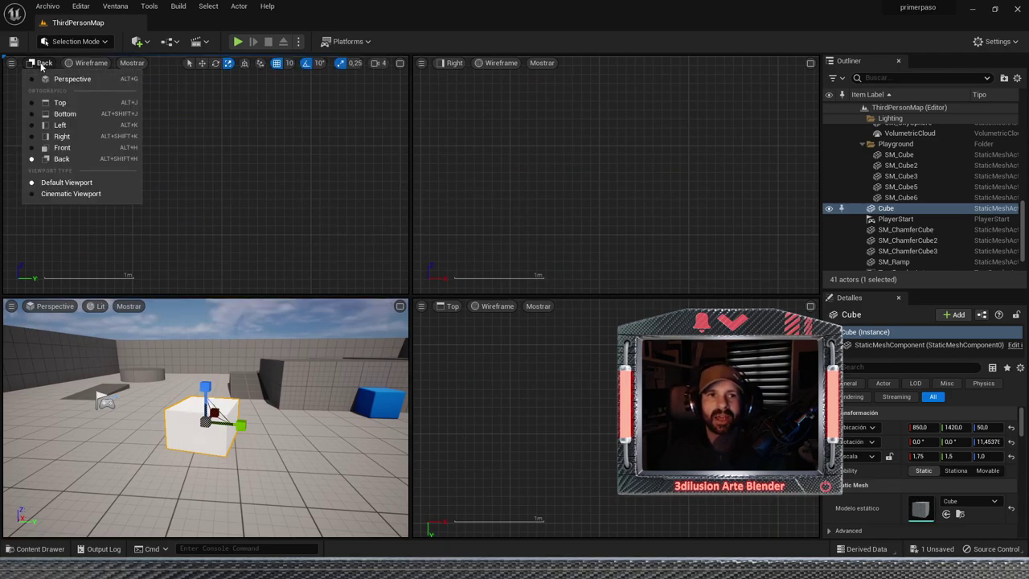
{"action": "left_click", "coordinate": [60, 102]}
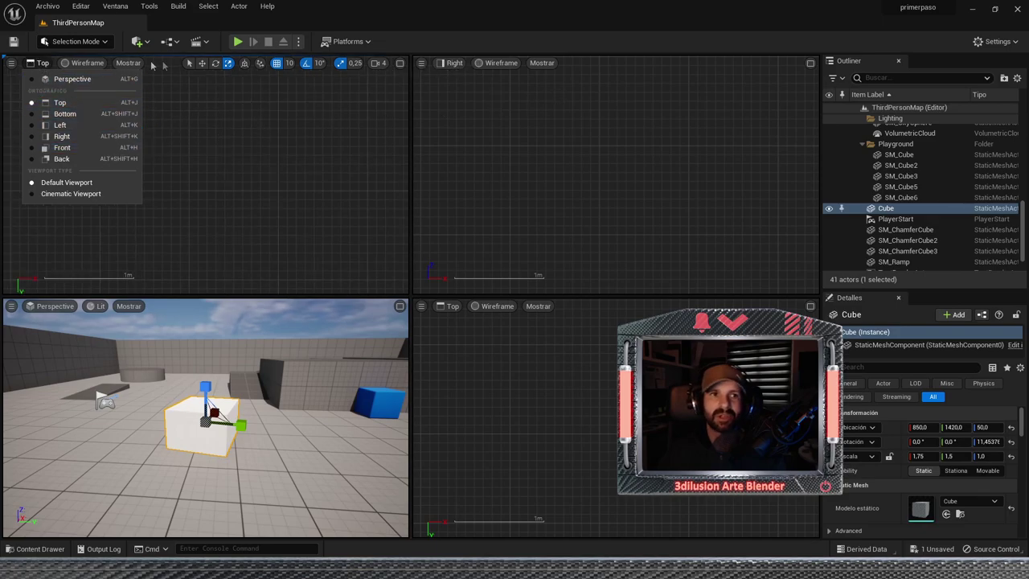
{"action": "mouse_move", "coordinate": [13, 69]}
{"action": "left_click", "coordinate": [400, 63]}
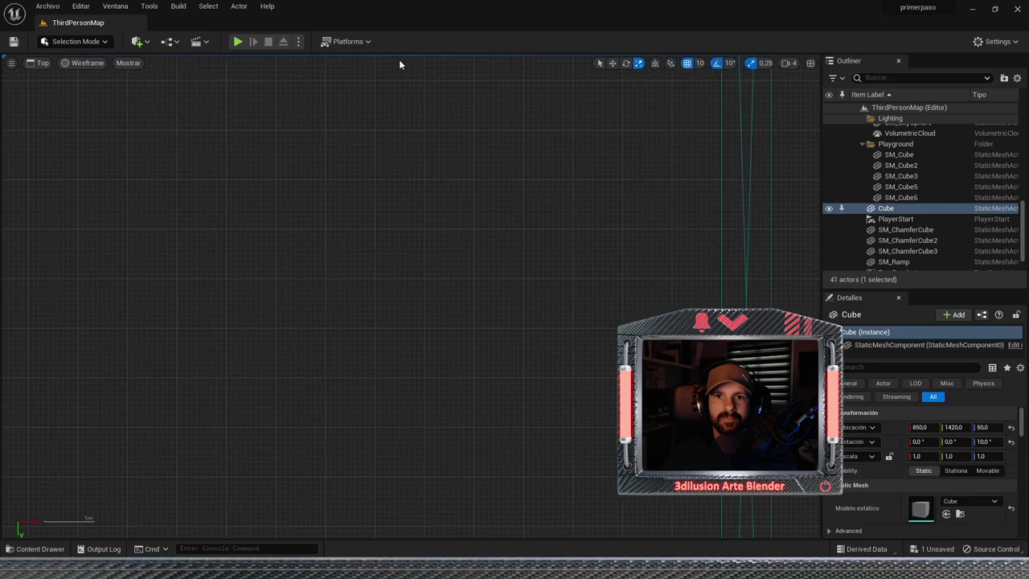
Render the Top view with Lit shading and zoom in on the level.
{"action": "scroll", "coordinate": [536, 235], "scroll_direction": "down", "scroll_amount": 5}
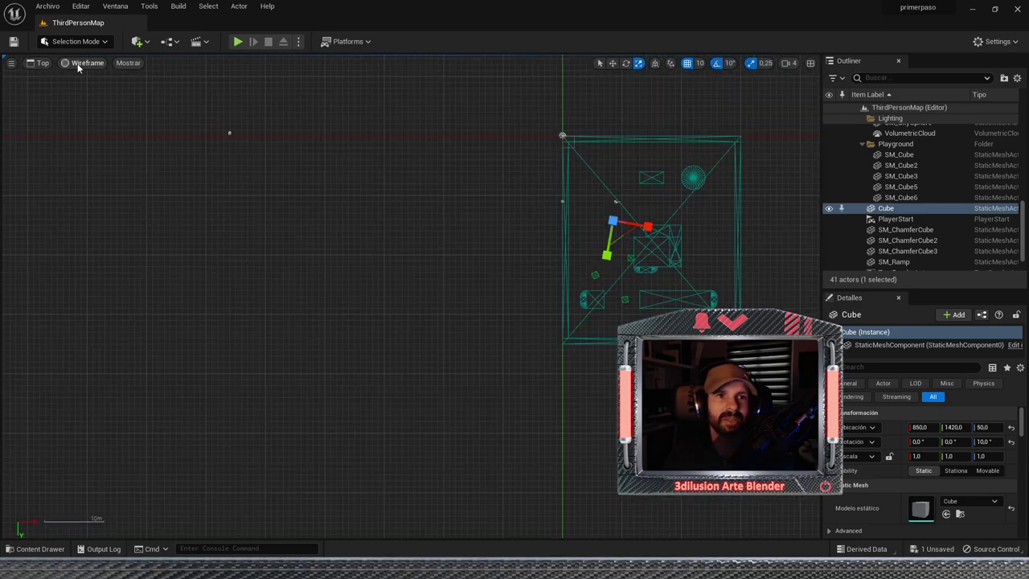
{"action": "left_click", "coordinate": [81, 64]}
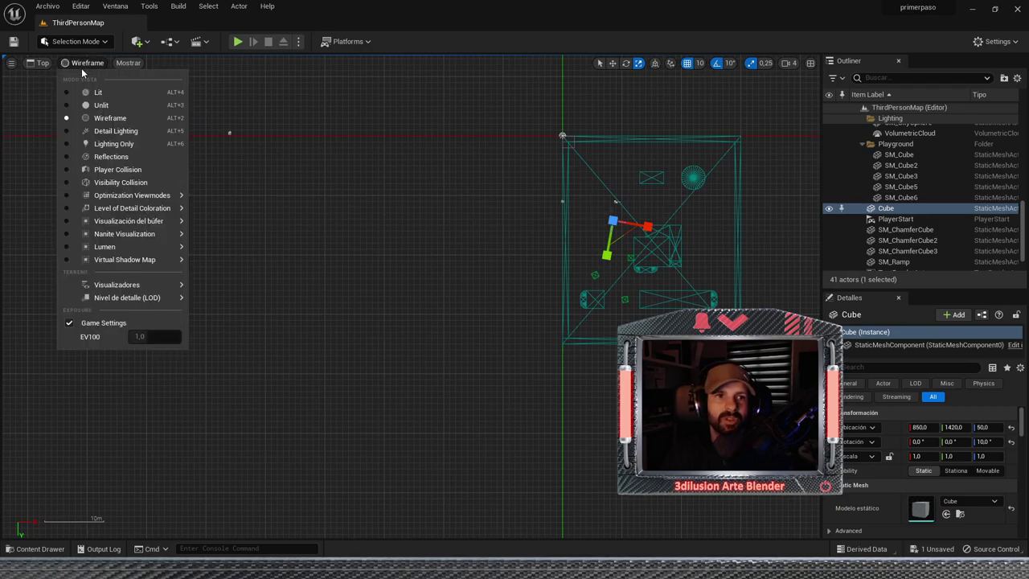
{"action": "left_click", "coordinate": [103, 94]}
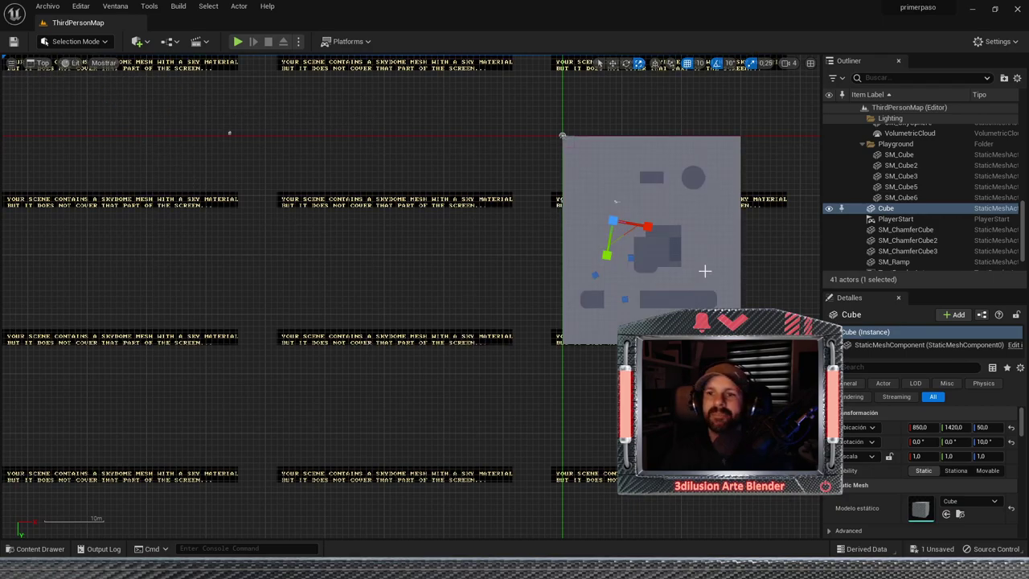
{"action": "scroll", "coordinate": [689, 272], "scroll_direction": "up", "scroll_amount": 1}
{"action": "scroll", "coordinate": [685, 276], "scroll_direction": "up", "scroll_amount": 2}
{"action": "scroll", "coordinate": [685, 275], "scroll_direction": "up", "scroll_amount": 2}
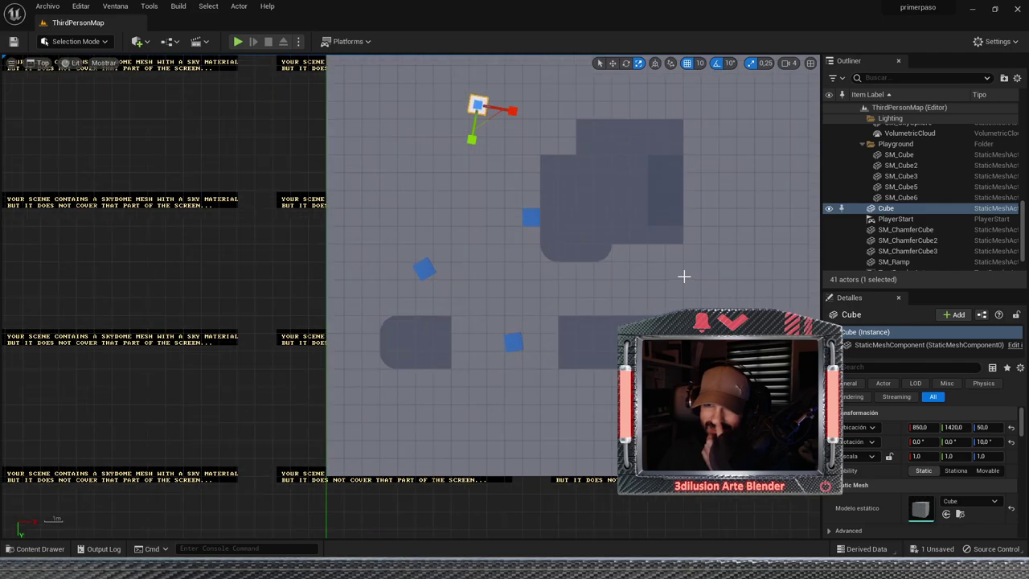
{"action": "scroll", "coordinate": [685, 275], "scroll_direction": "down", "scroll_amount": 1}
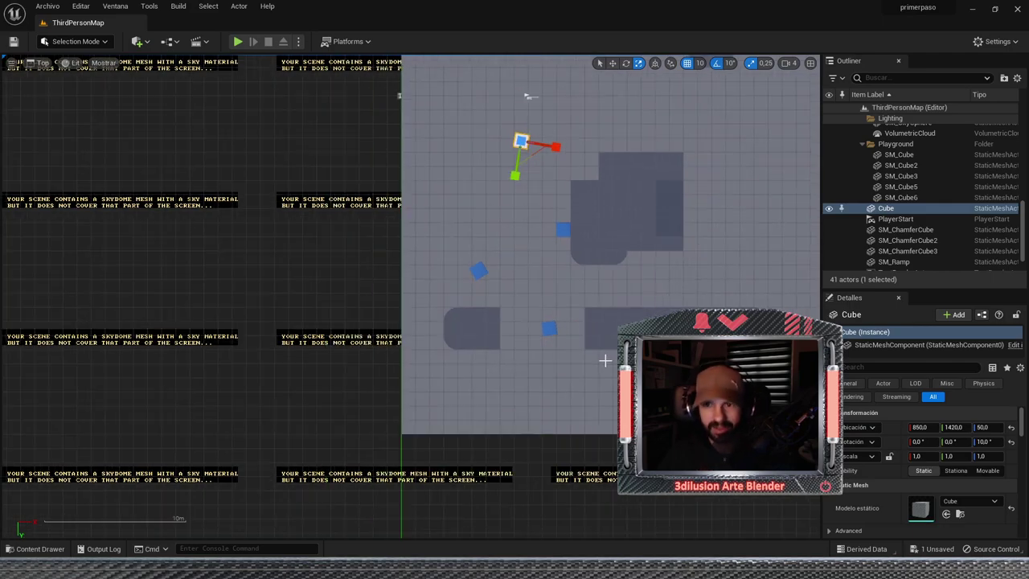
Marquee-select the long dark block, then switch the viewport to Perspective.
{"action": "left_click_drag", "start_coordinate": [605, 360], "coordinate": [590, 325]}
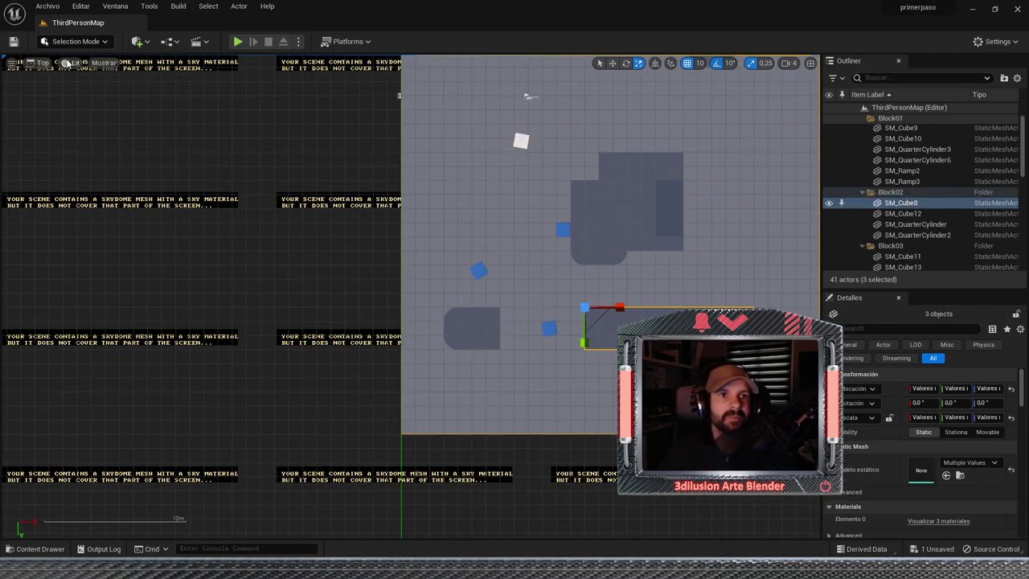
{"action": "left_click", "coordinate": [76, 64]}
{"action": "left_click", "coordinate": [40, 63]}
{"action": "left_click", "coordinate": [40, 63]}
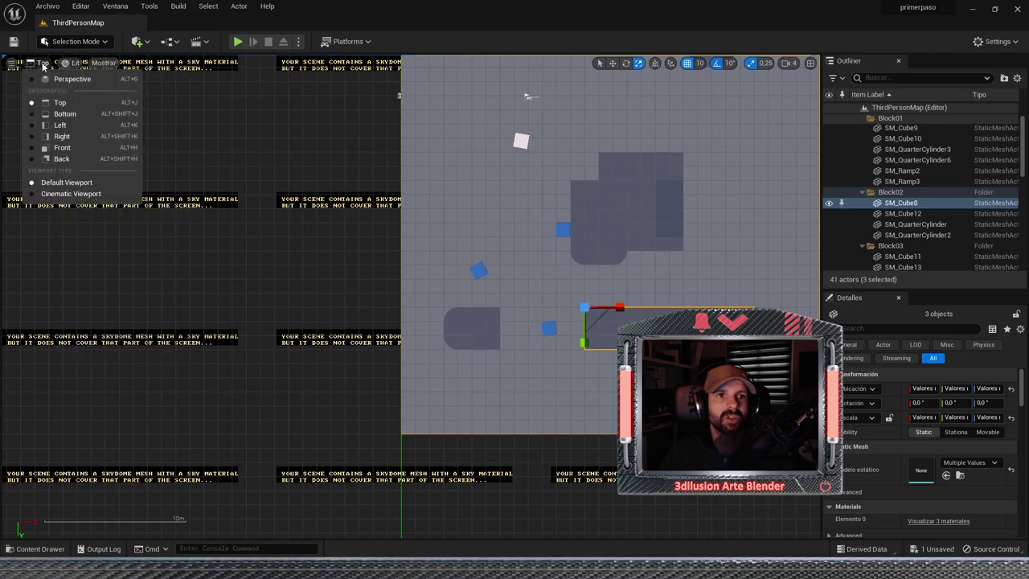
{"action": "left_click", "coordinate": [50, 80]}
{"action": "scroll", "coordinate": [486, 331], "scroll_direction": "down", "scroll_amount": 3}
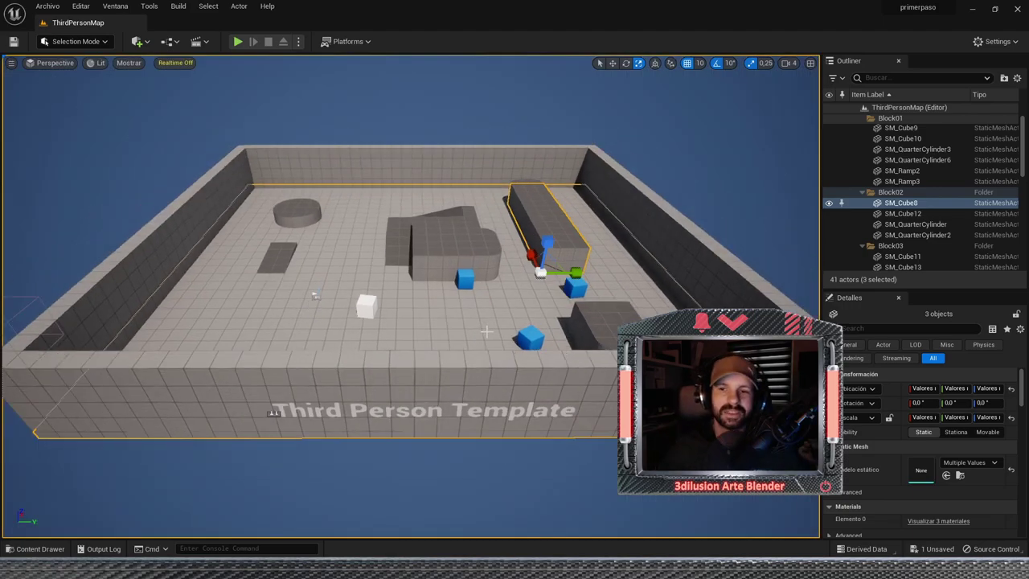
Move closer around the long block and view the scene in Wireframe.
{"action": "scroll", "coordinate": [472, 310], "scroll_direction": "up", "scroll_amount": 1}
{"action": "scroll", "coordinate": [470, 312], "scroll_direction": "up", "scroll_amount": 2}
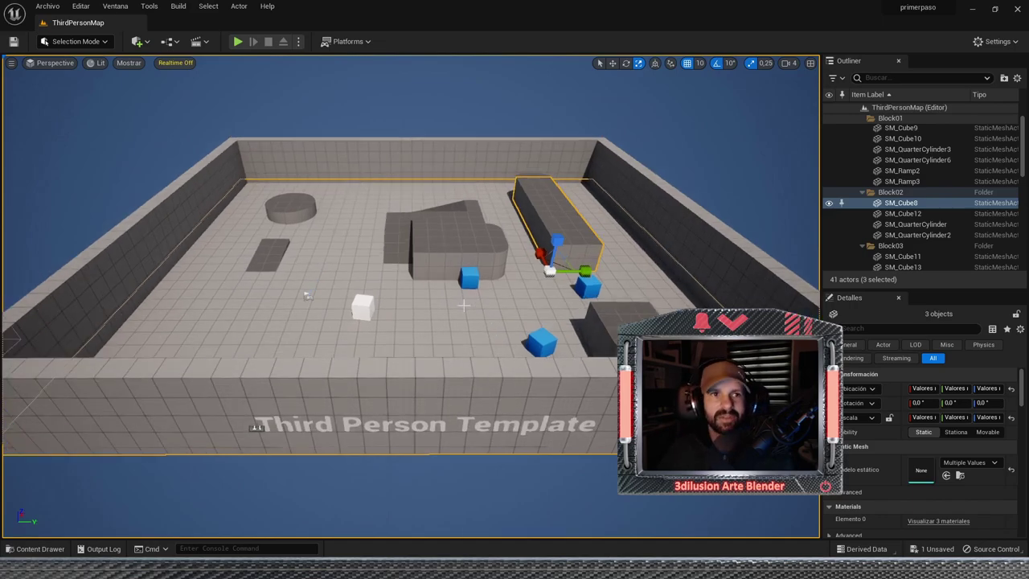
{"action": "left_click_drag", "start_coordinate": [411, 344], "coordinate": [378, 289]}
{"action": "left_click", "coordinate": [98, 63]}
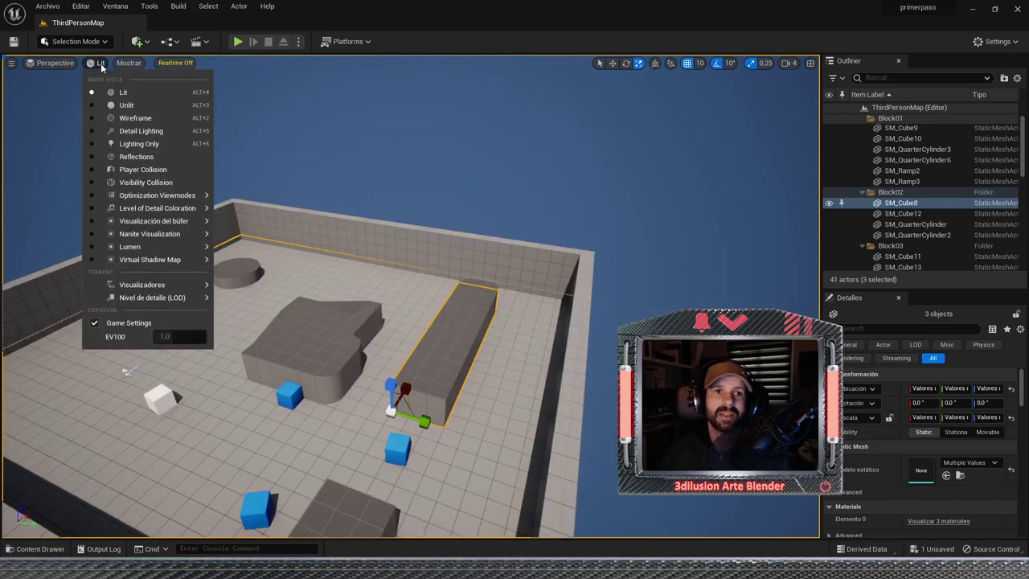
{"action": "left_click", "coordinate": [133, 118]}
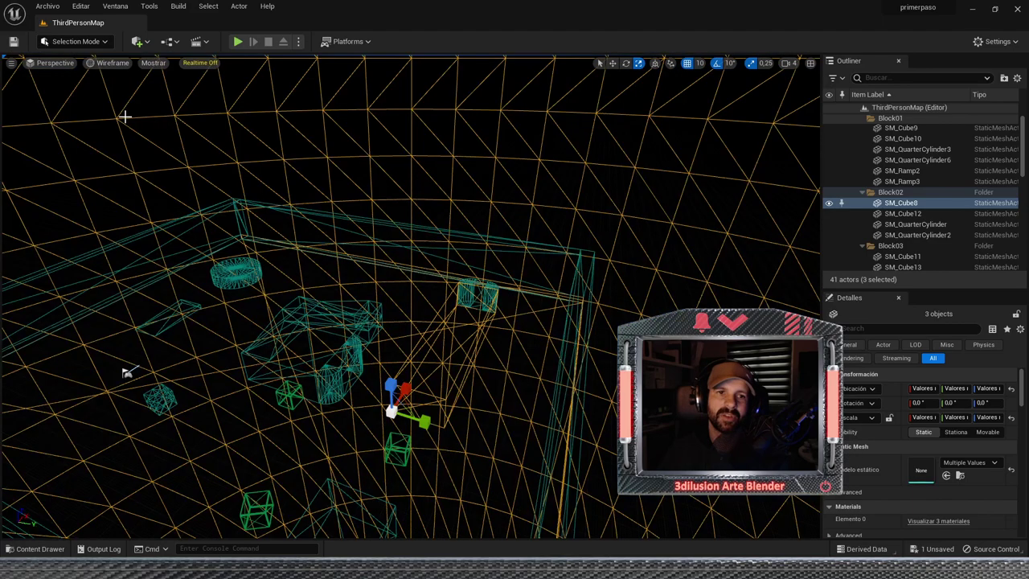
Return to Lit shading and show the viewport's Show flags menu.
{"action": "left_click", "coordinate": [113, 63]}
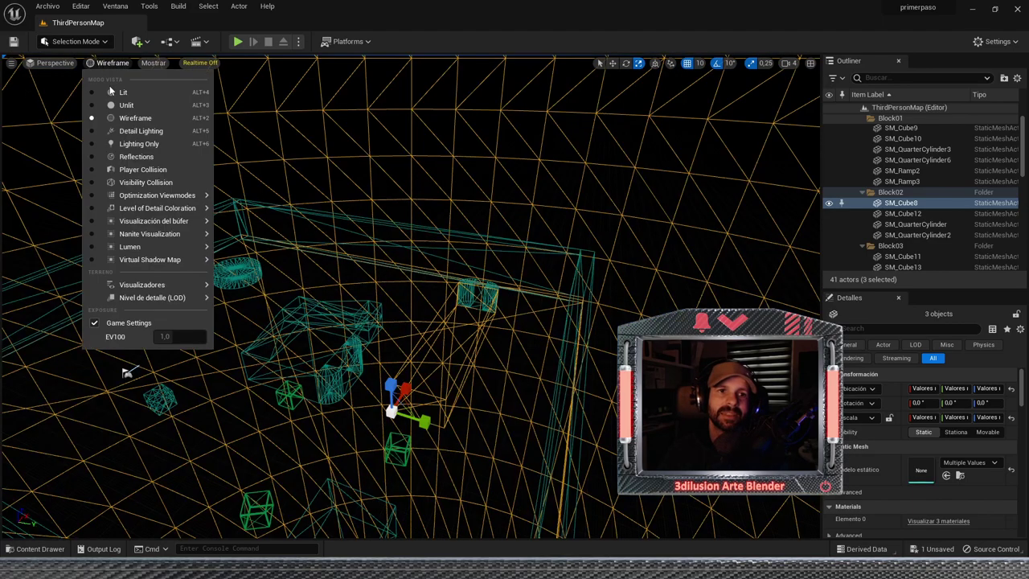
{"action": "left_click", "coordinate": [111, 92]}
{"action": "left_click", "coordinate": [130, 64]}
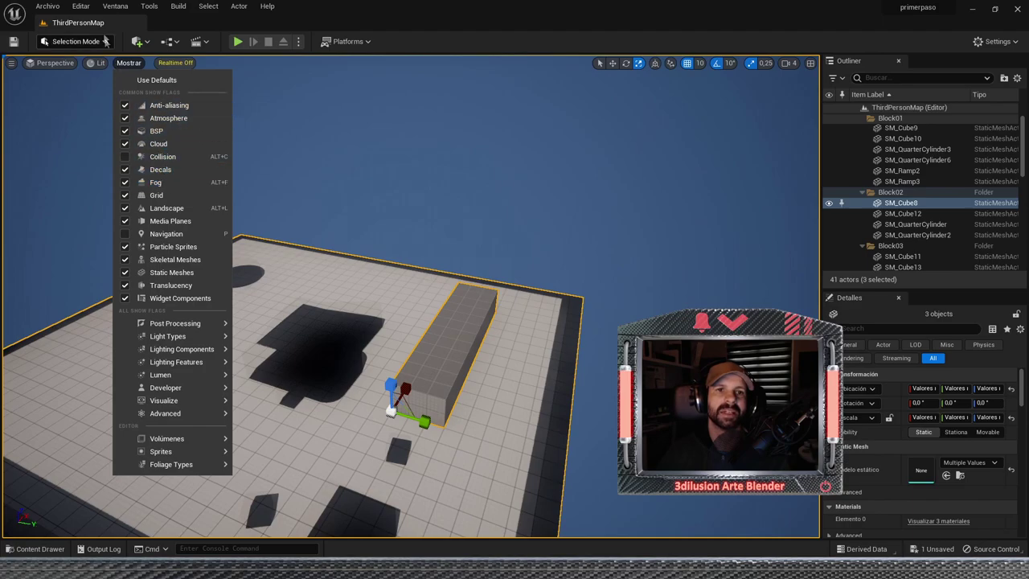
Place a Cube from the Quickly Add to Project Shapes list into the level.
{"action": "left_click", "coordinate": [147, 43]}
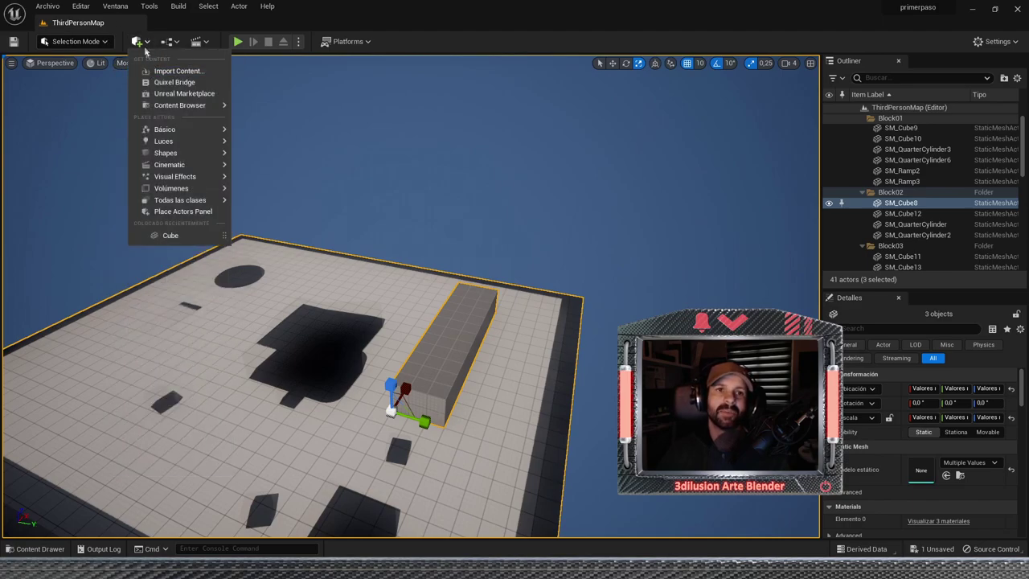
{"action": "mouse_move", "coordinate": [193, 129]}
{"action": "mouse_move", "coordinate": [172, 156]}
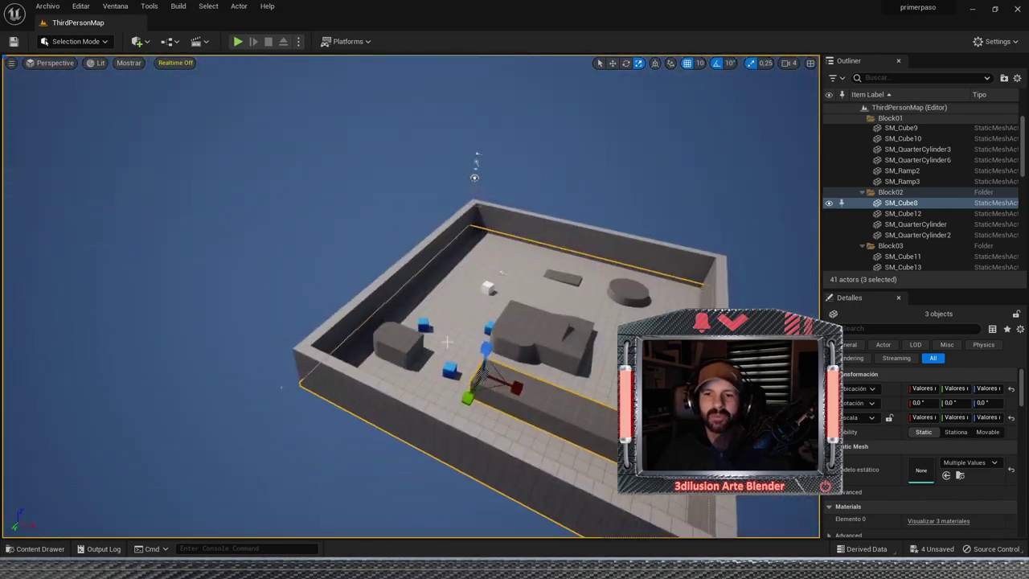
{"action": "right_click", "coordinate": [490, 285]}
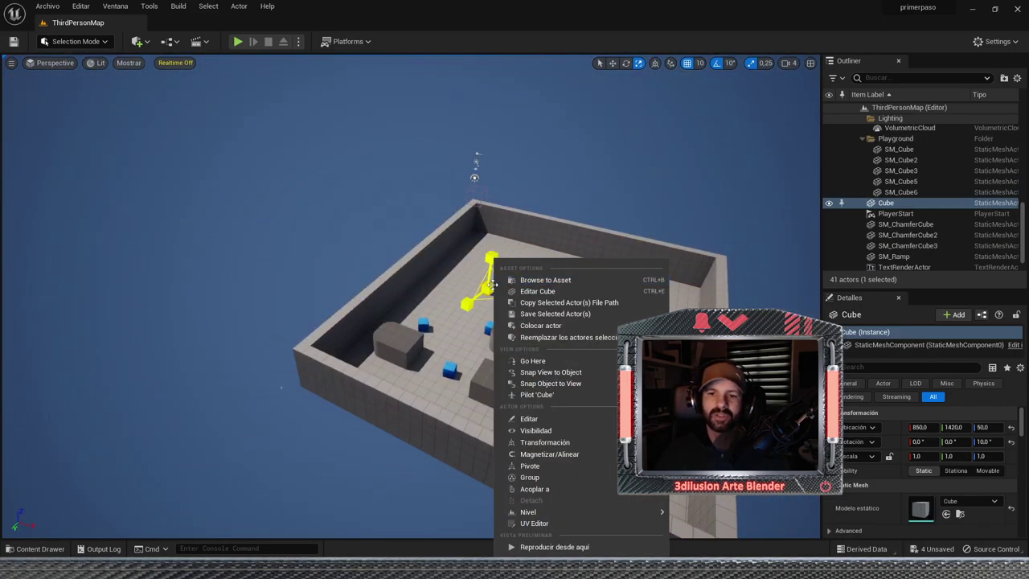
{"action": "left_click", "coordinate": [487, 285]}
{"action": "left_click", "coordinate": [490, 285]}
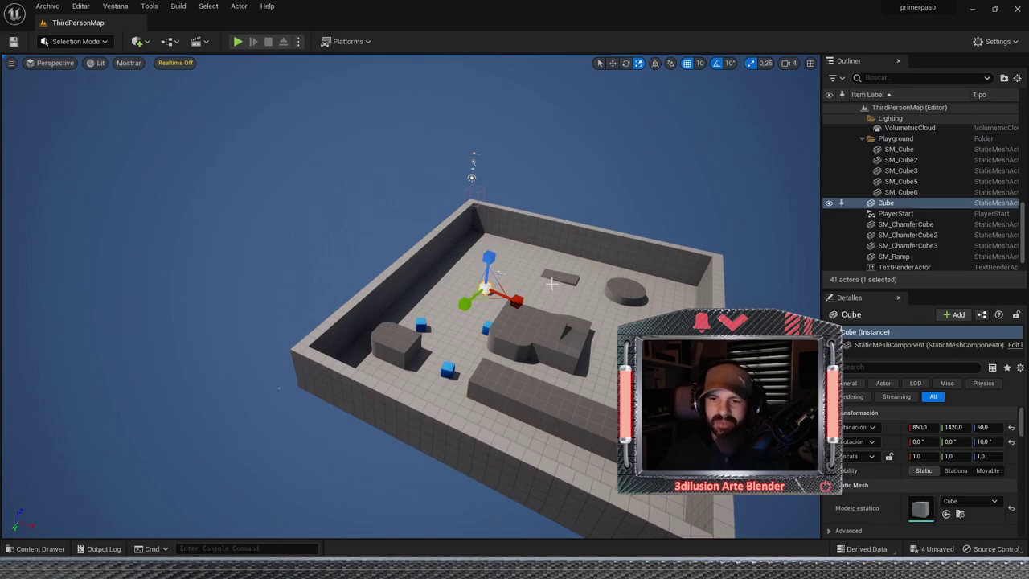
{"action": "left_click", "coordinate": [501, 283]}
{"action": "left_click", "coordinate": [486, 288]}
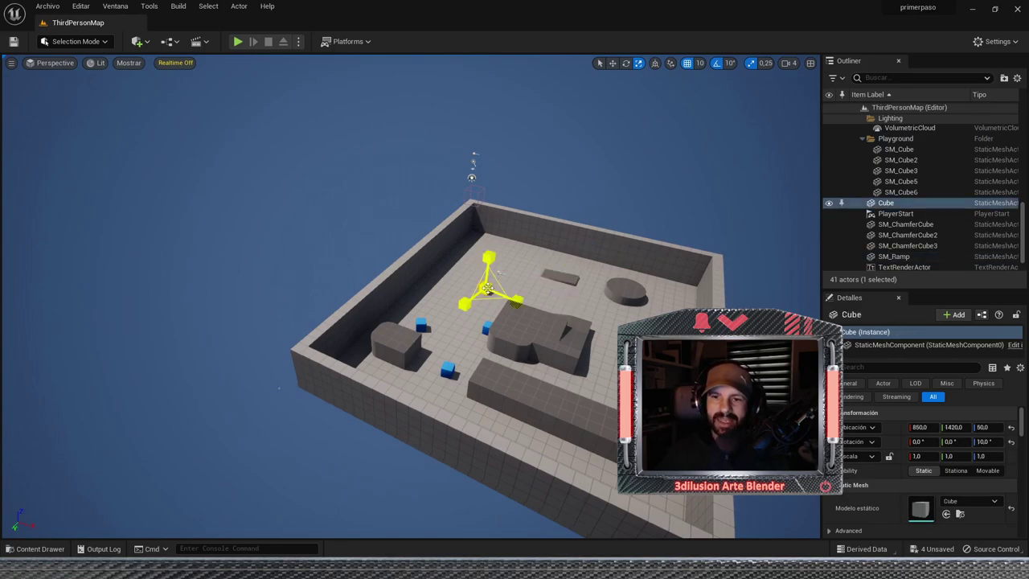
{"action": "key", "text": "f"}
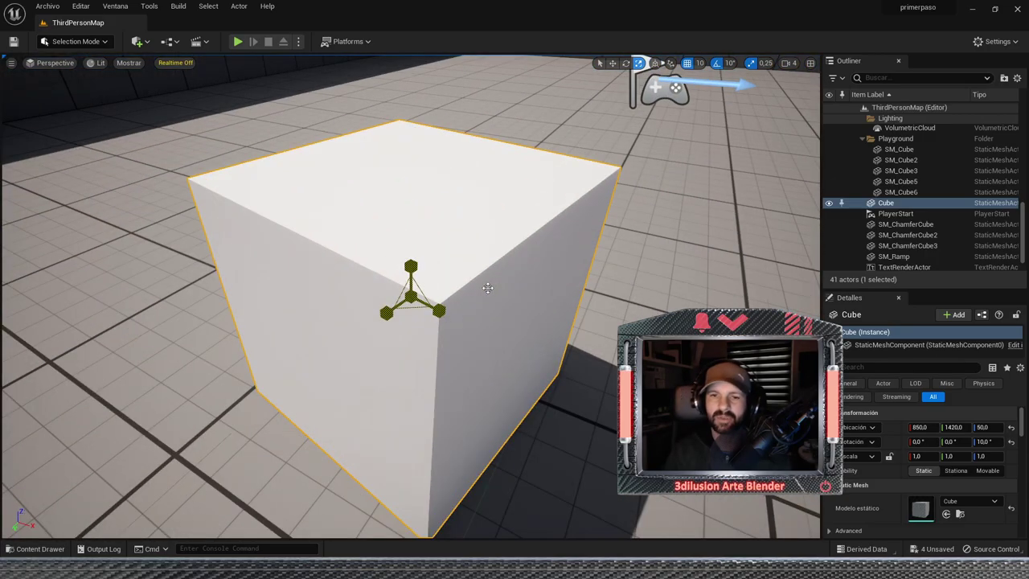
{"action": "scroll", "coordinate": [476, 279], "scroll_direction": "down", "scroll_amount": 4}
{"action": "left_click_drag", "start_coordinate": [473, 290], "coordinate": [196, 128], "text": "alt"}
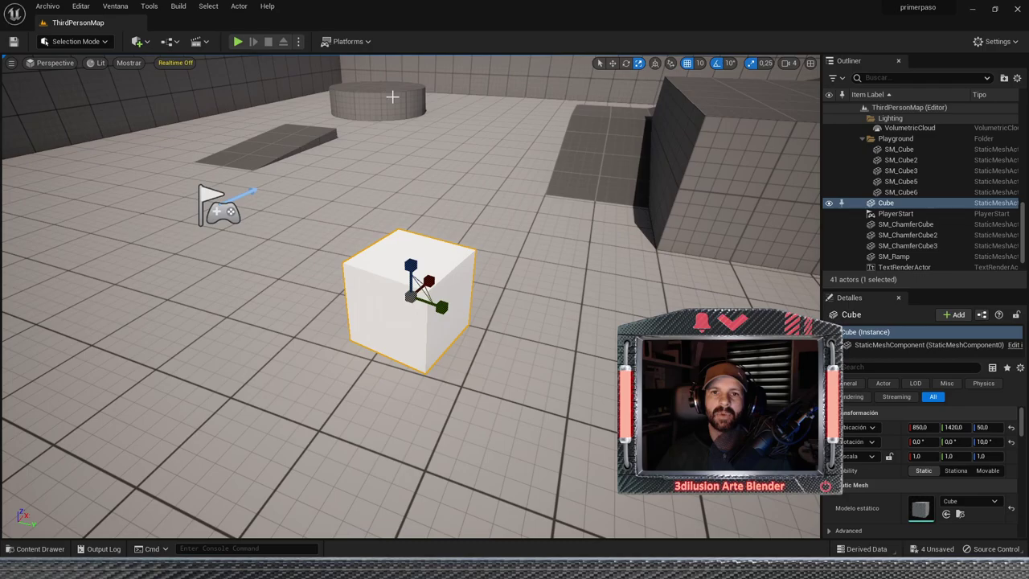
{"action": "left_click", "coordinate": [392, 97]}
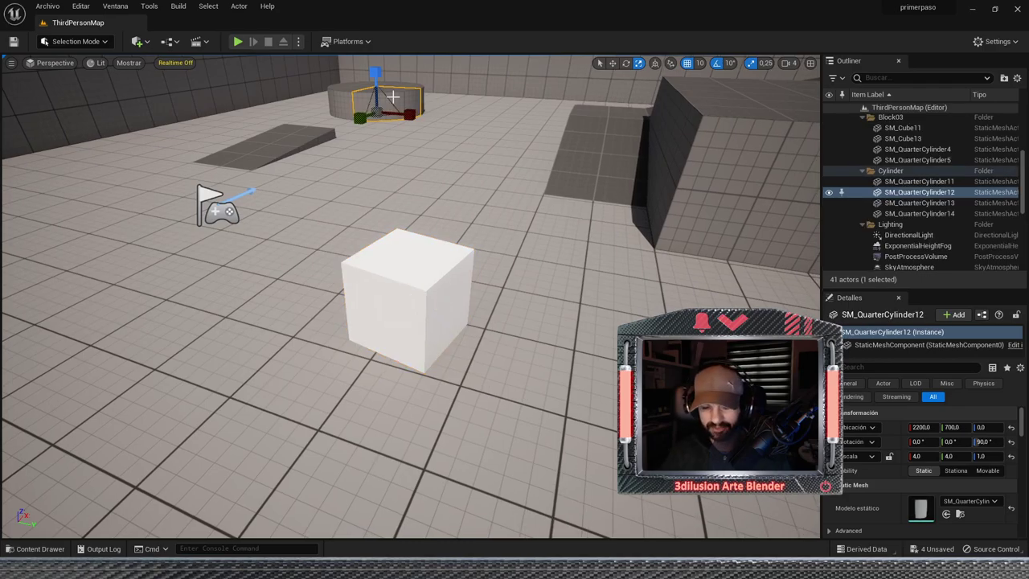
{"action": "key", "text": "f"}
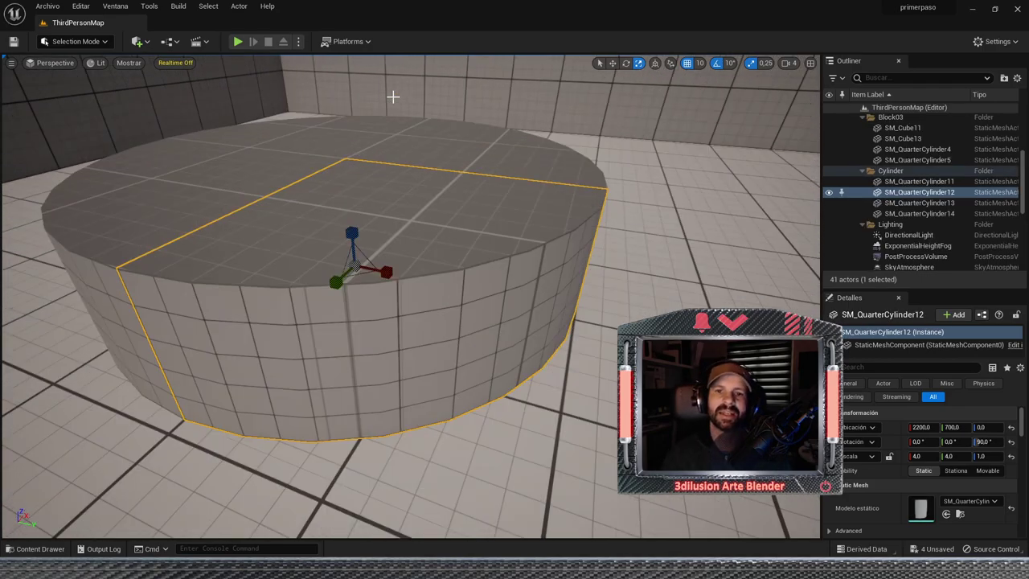
{"action": "scroll", "coordinate": [393, 96], "scroll_direction": "down", "scroll_amount": 5}
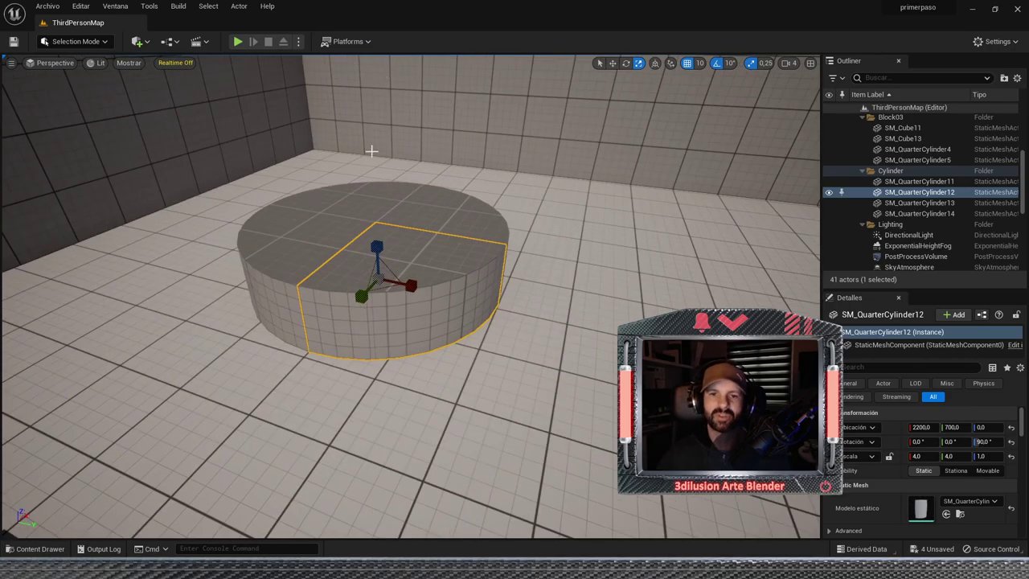
{"action": "left_click_drag", "start_coordinate": [369, 149], "coordinate": [207, 134], "text": "alt"}
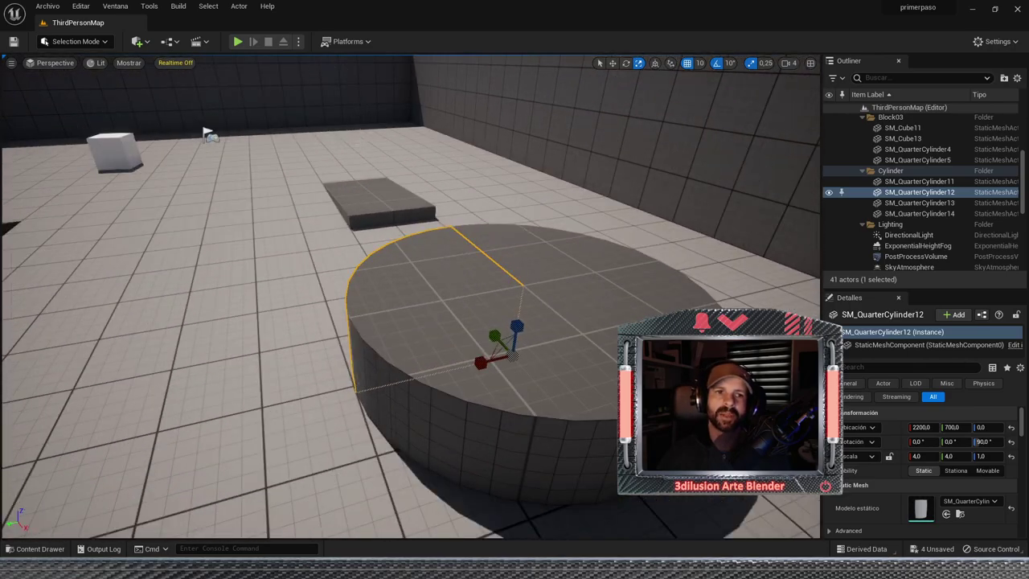
{"action": "left_click", "coordinate": [115, 143]}
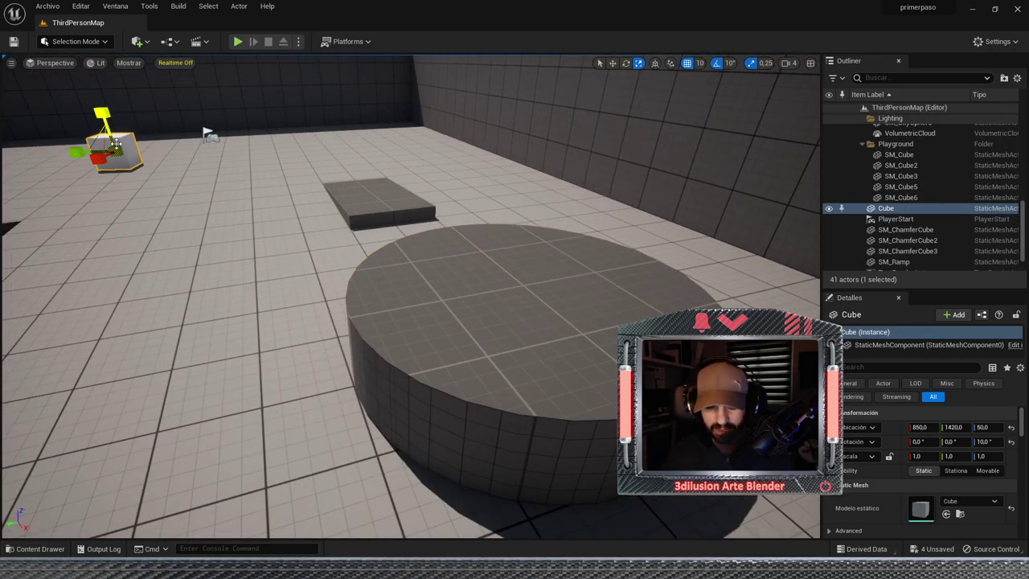
{"action": "key", "text": "f"}
{"action": "scroll", "coordinate": [115, 143], "scroll_direction": "down", "scroll_amount": 5}
{"action": "left_click_drag", "start_coordinate": [410, 298], "coordinate": [346, 266], "text": "alt"}
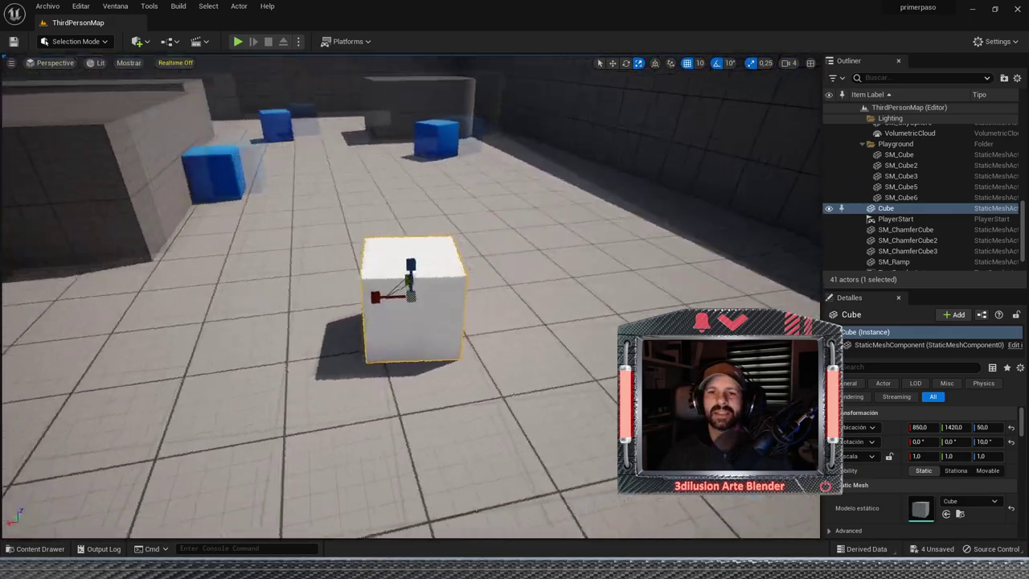
{"action": "left_click_drag", "start_coordinate": [410, 298], "coordinate": [346, 298], "text": "alt"}
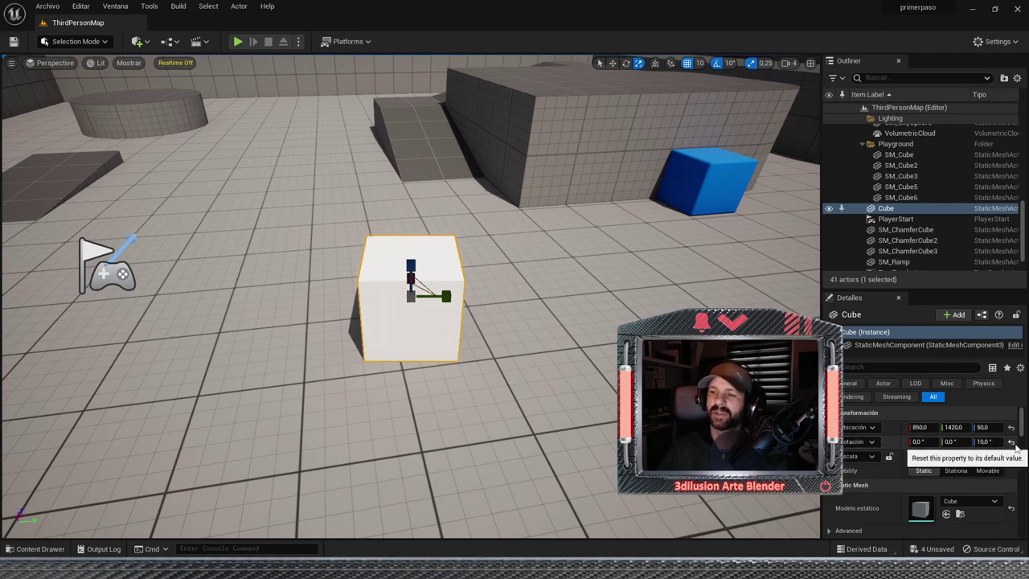
Reset the cube's rotation to 0, 0, 0 and restore its Z scale to 1.0.
{"action": "left_click", "coordinate": [1011, 442]}
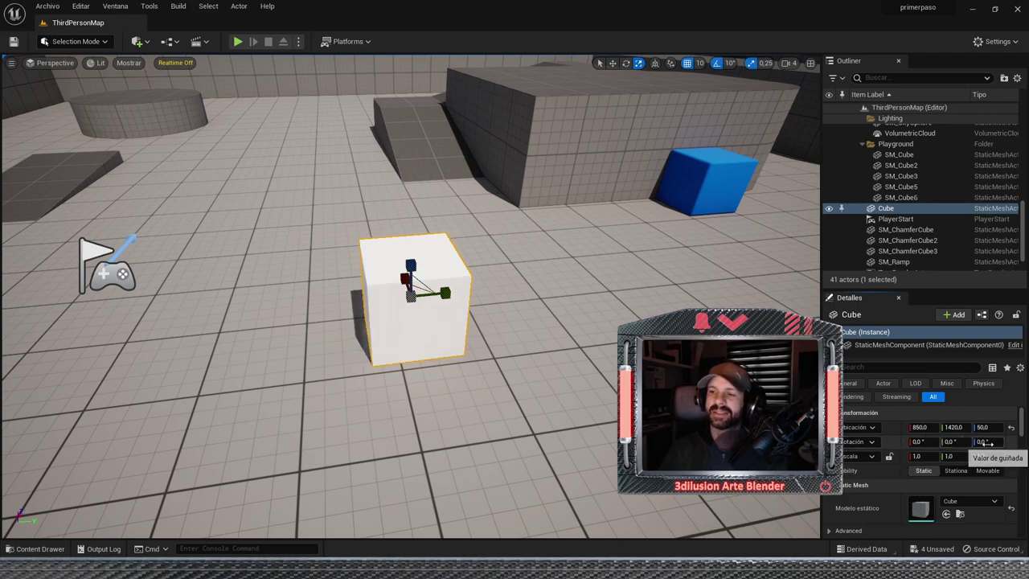
{"action": "left_click_drag", "start_coordinate": [919, 441], "coordinate": [965, 442]}
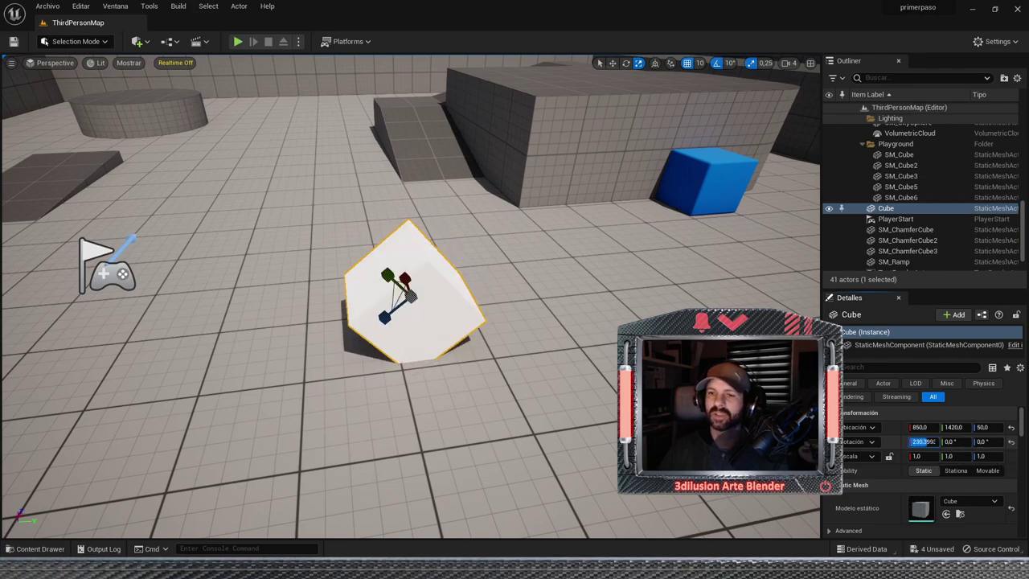
{"action": "left_click", "coordinate": [1010, 442]}
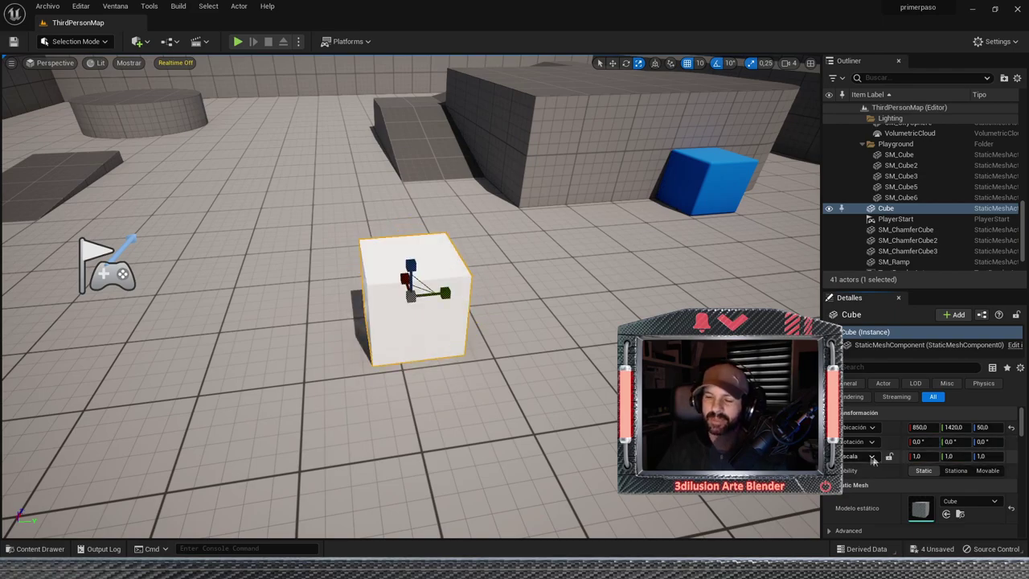
{"action": "left_click_drag", "start_coordinate": [981, 456], "coordinate": [993, 456]}
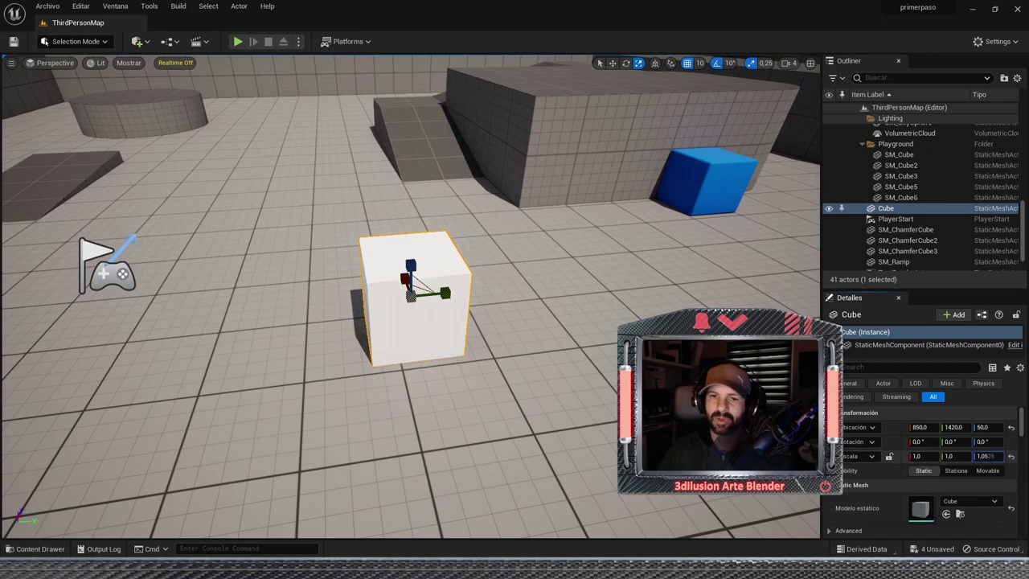
{"action": "left_click", "coordinate": [1011, 456]}
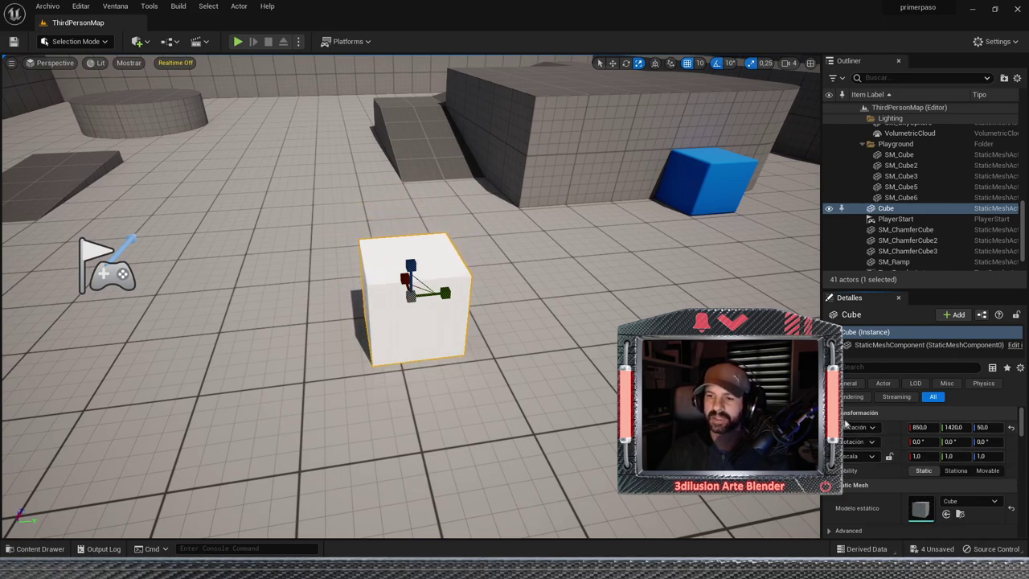
{"action": "scroll", "coordinate": [914, 457], "scroll_direction": "down", "scroll_amount": 2}
Tick Enable Gravity in the white cube's Physics section.
{"action": "scroll", "coordinate": [915, 458], "scroll_direction": "down", "scroll_amount": 2}
{"action": "scroll", "coordinate": [917, 458], "scroll_direction": "down", "scroll_amount": 2}
{"action": "scroll", "coordinate": [917, 460], "scroll_direction": "down", "scroll_amount": 2}
{"action": "scroll", "coordinate": [917, 460], "scroll_direction": "down", "scroll_amount": 2}
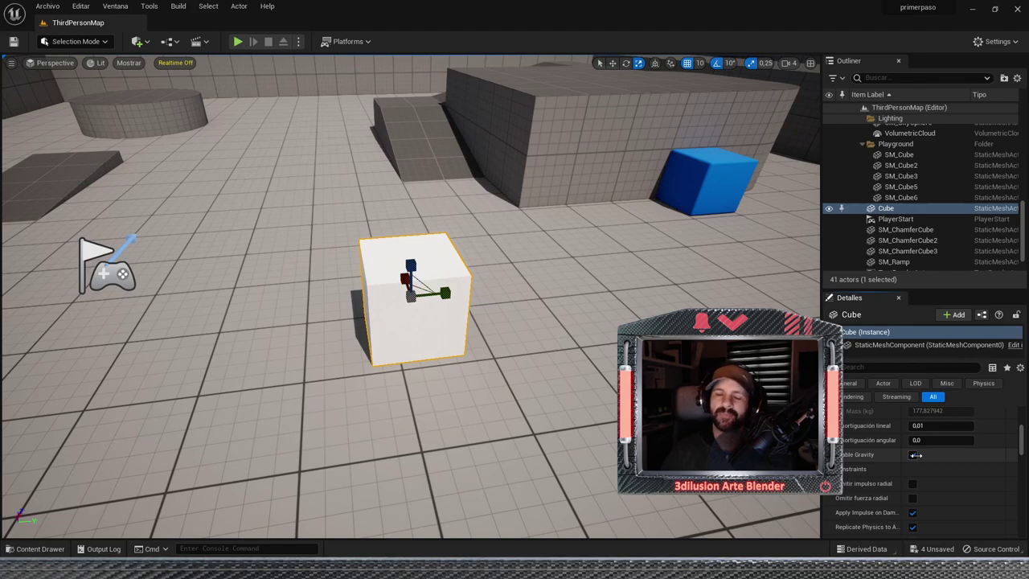
{"action": "left_click", "coordinate": [914, 455]}
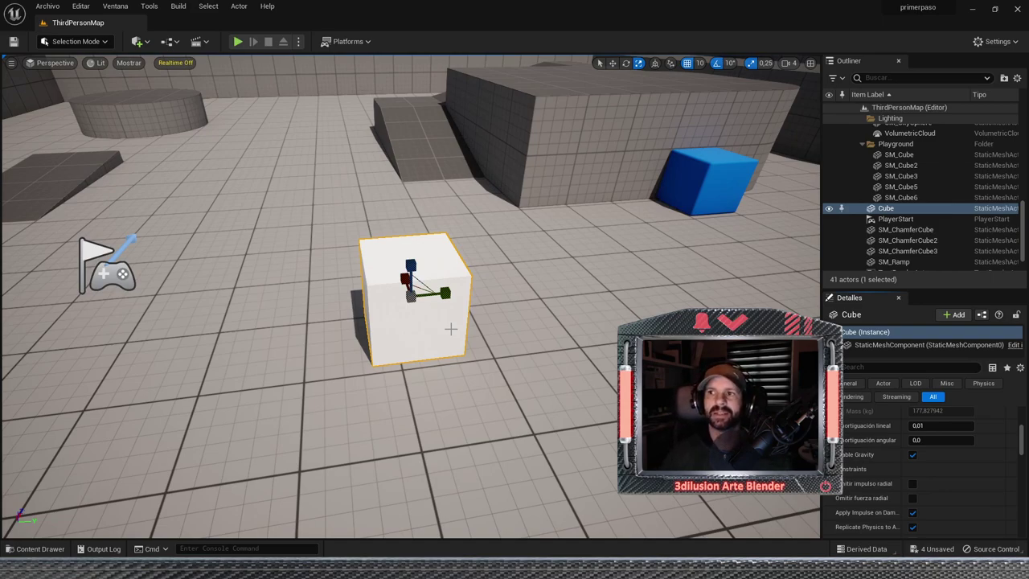
{"action": "scroll", "coordinate": [451, 328], "scroll_direction": "down", "scroll_amount": 2}
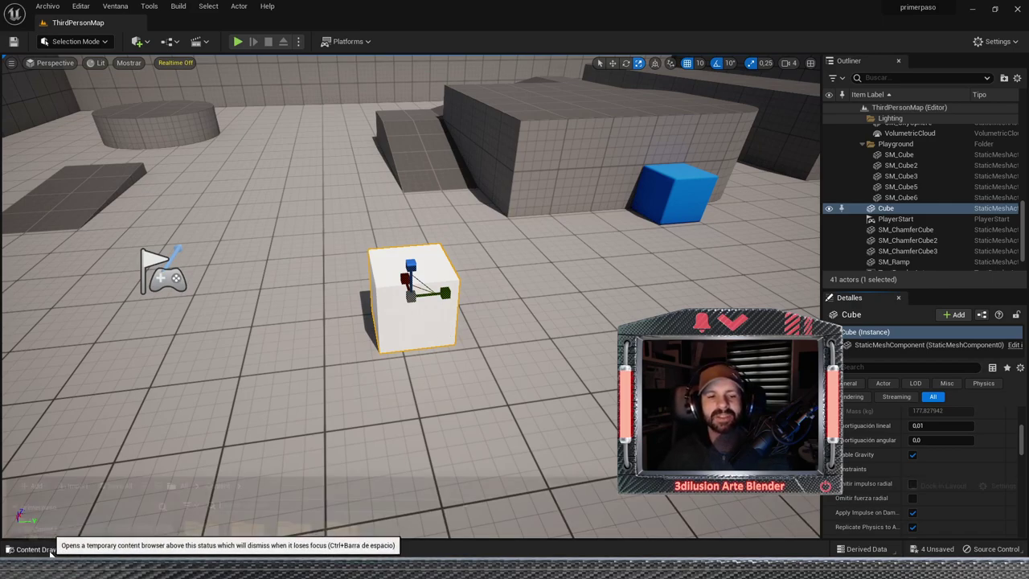
In the Content Drawer, create a new folder named 'nueva' under Content.
{"action": "left_click", "coordinate": [50, 552]}
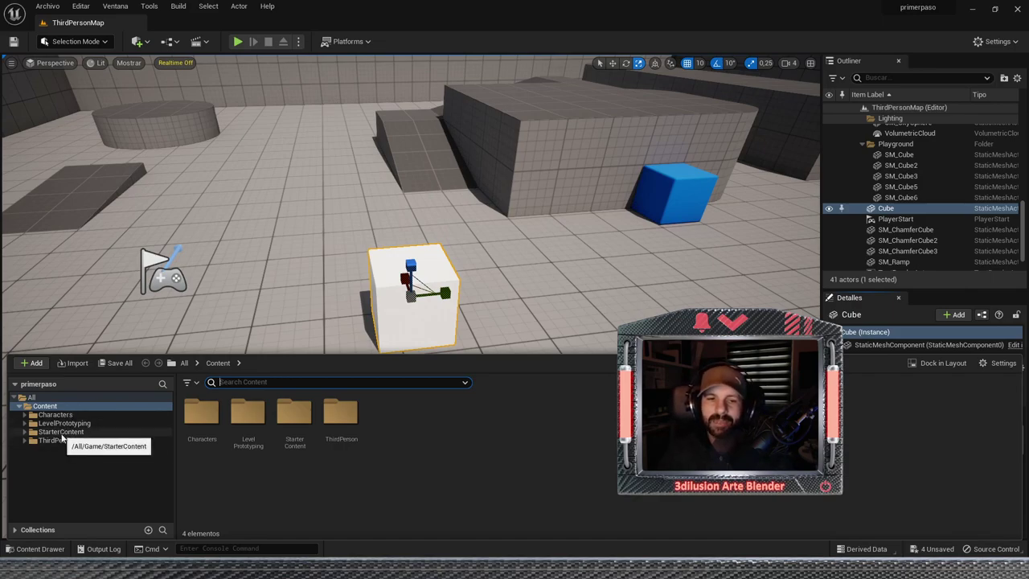
{"action": "right_click", "coordinate": [396, 421]}
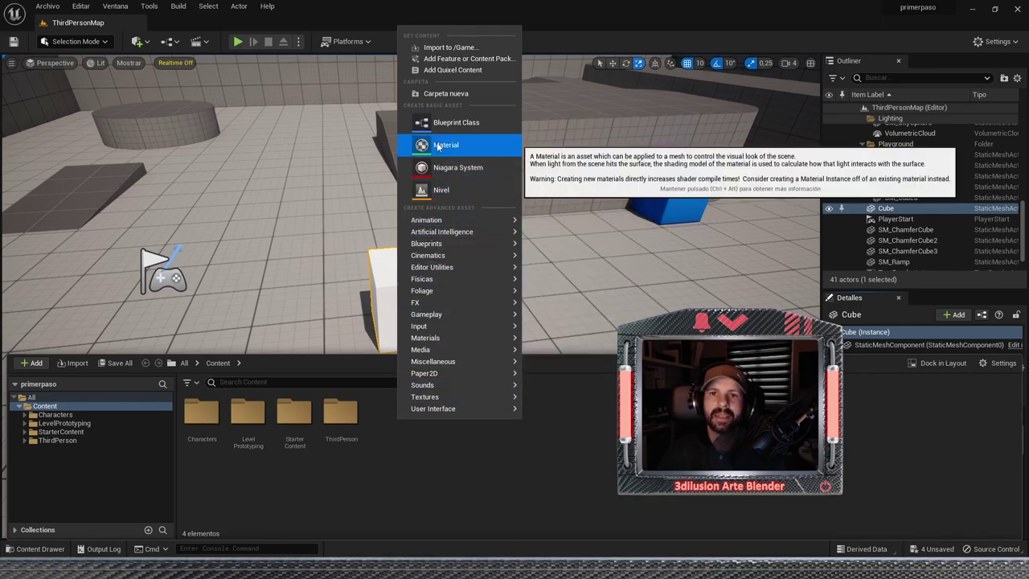
{"action": "left_click", "coordinate": [438, 95]}
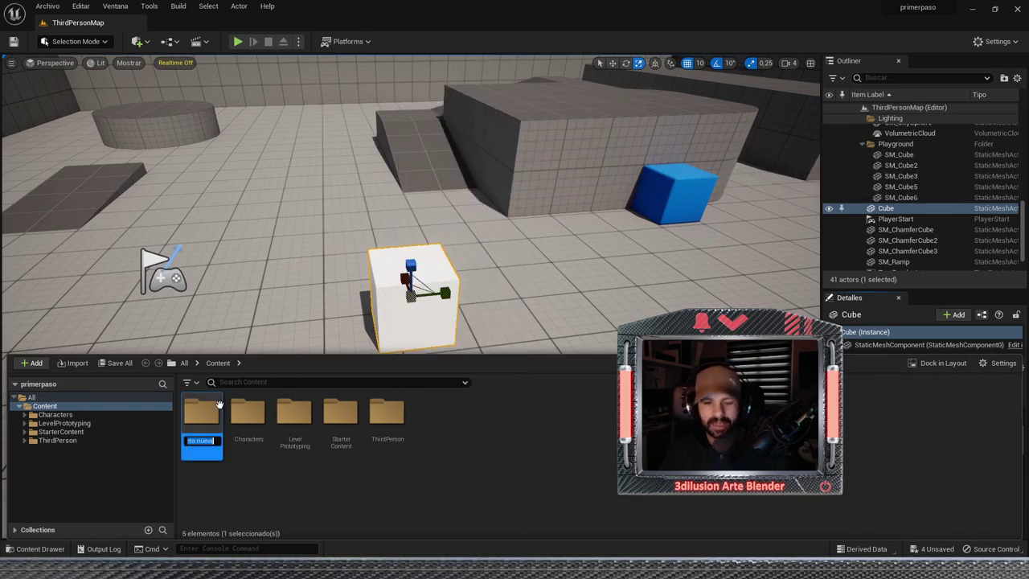
{"action": "type", "text": "M"}
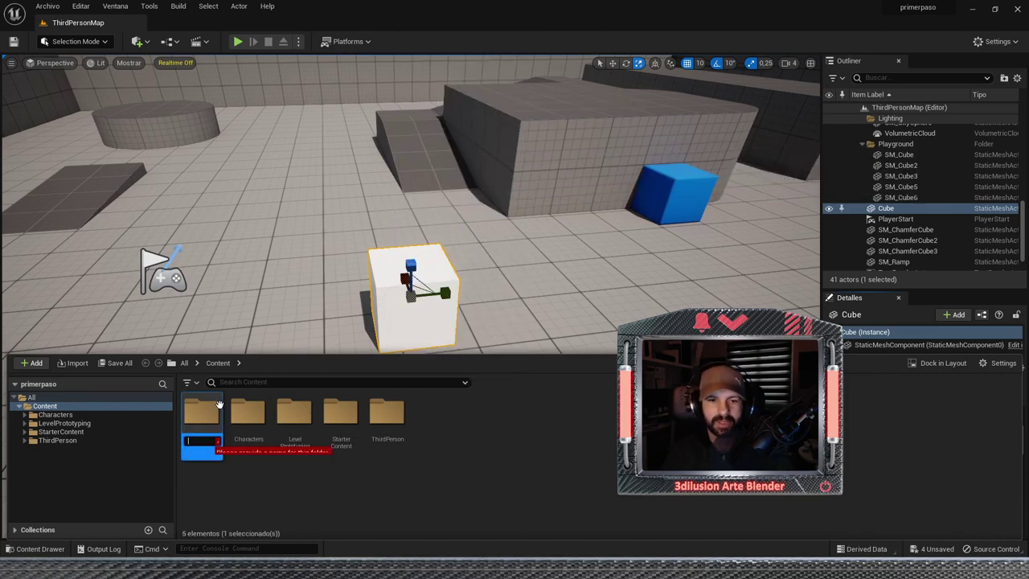
{"action": "type", "text": "nueva"}
{"action": "key", "text": "Return"}
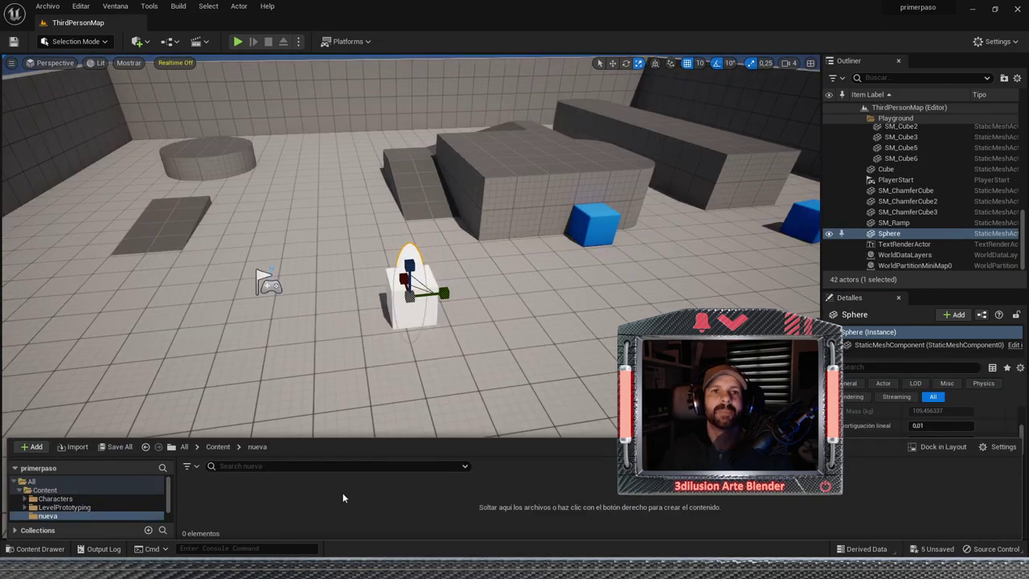